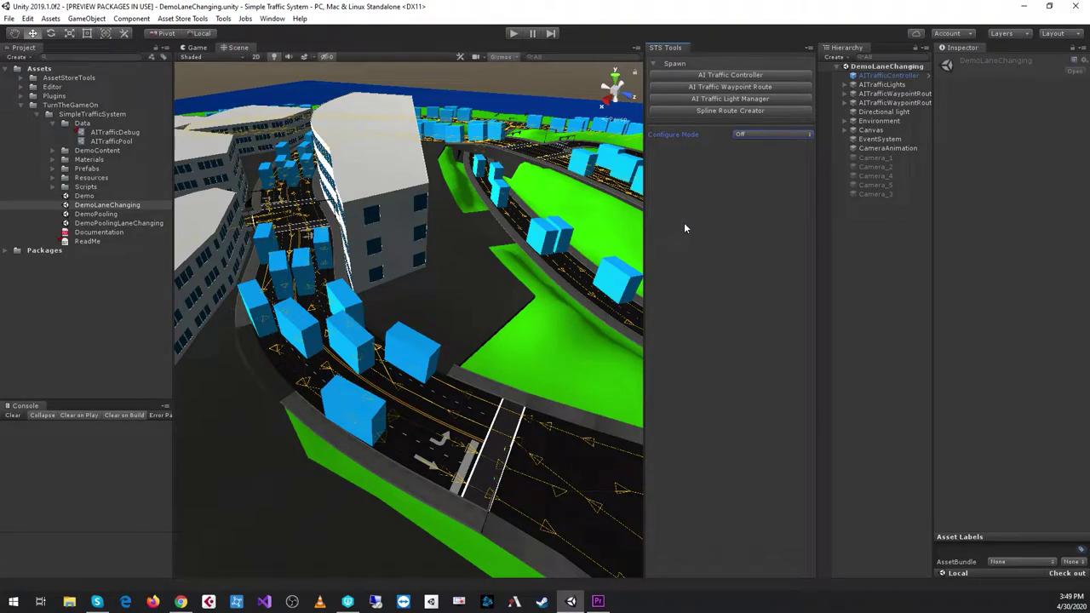
- Set the configure mode to Route Editor, hide the spawn options and load the scene's routes
left_click(748, 135)
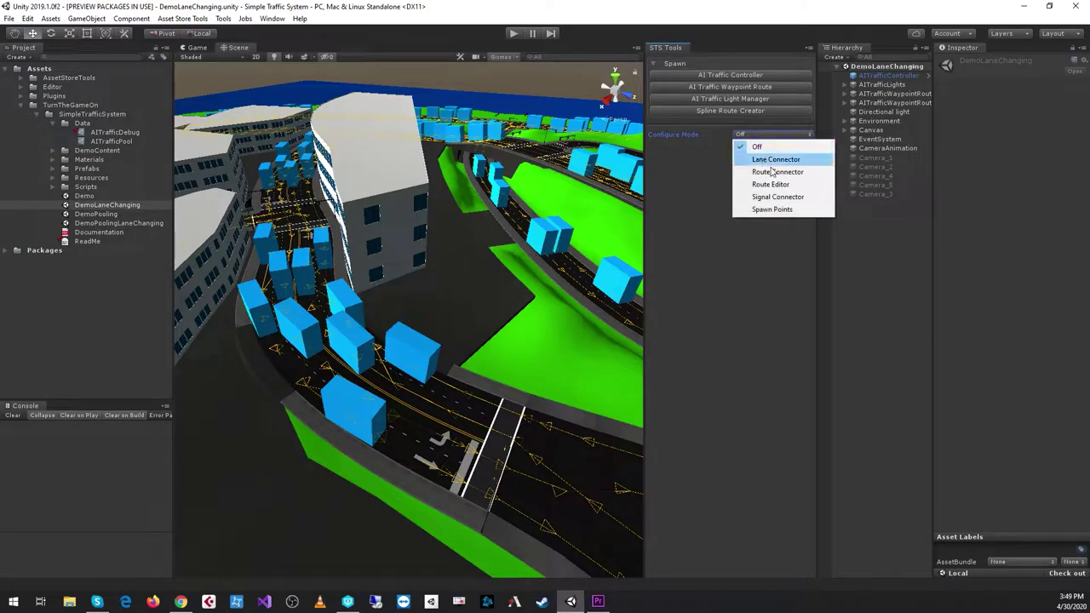
left_click(788, 185)
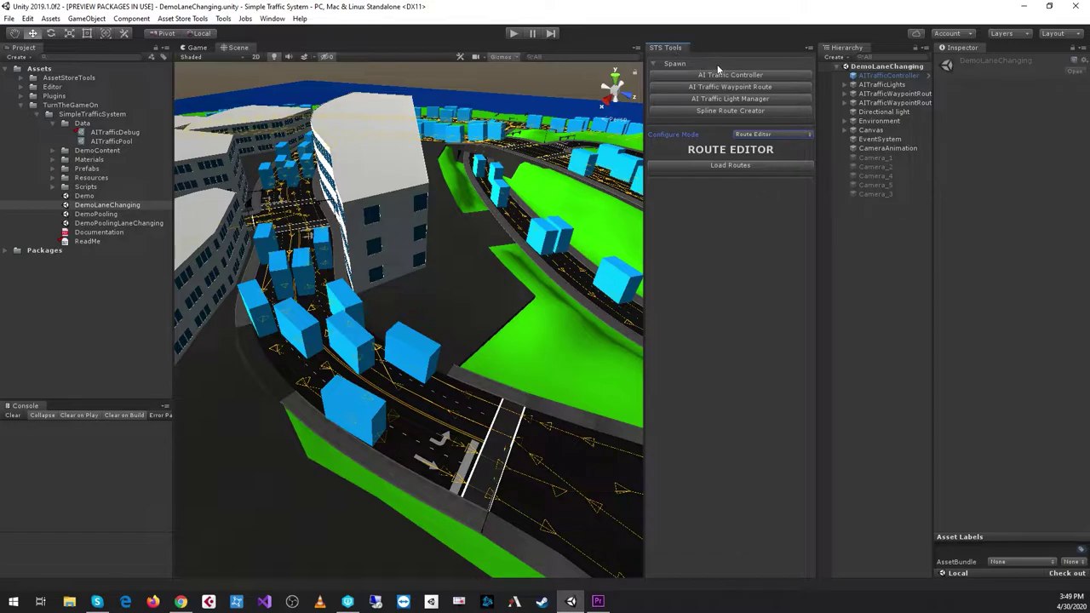
left_click(653, 67)
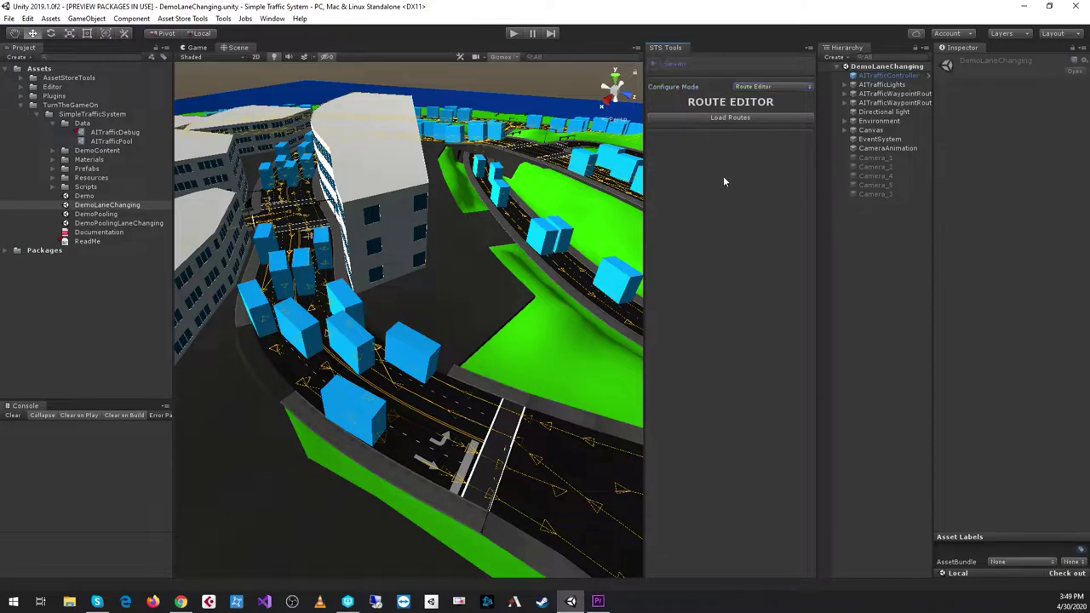
right_click_drag(316, 423, 498, 499)
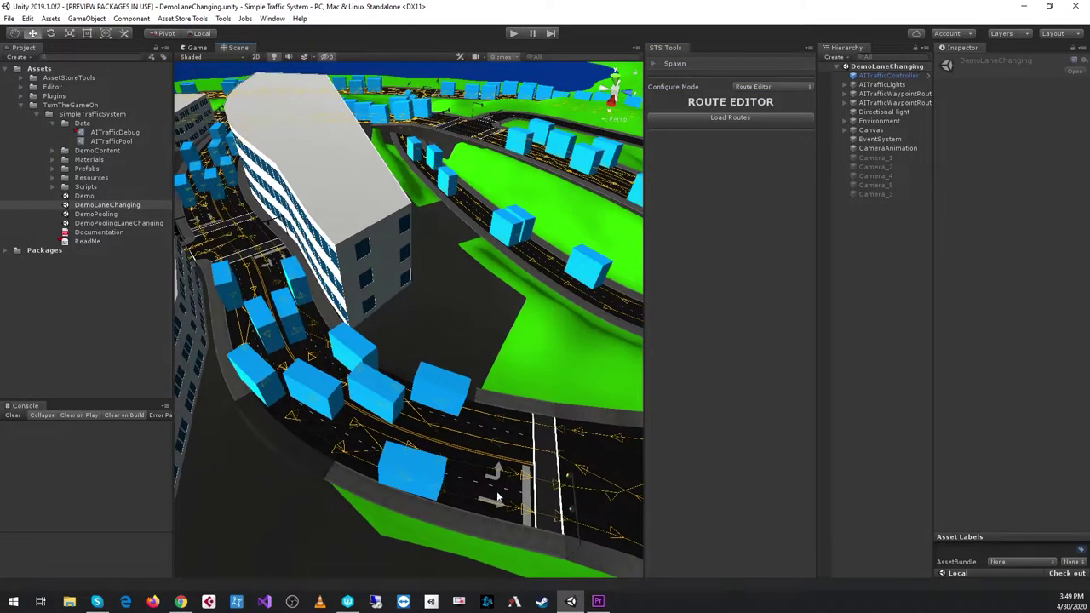
left_click(721, 118)
- Load the waypoints of the route ending at the turn-arrow lane's stop line and display All of their properties
right_click_drag(483, 375, 528, 400)
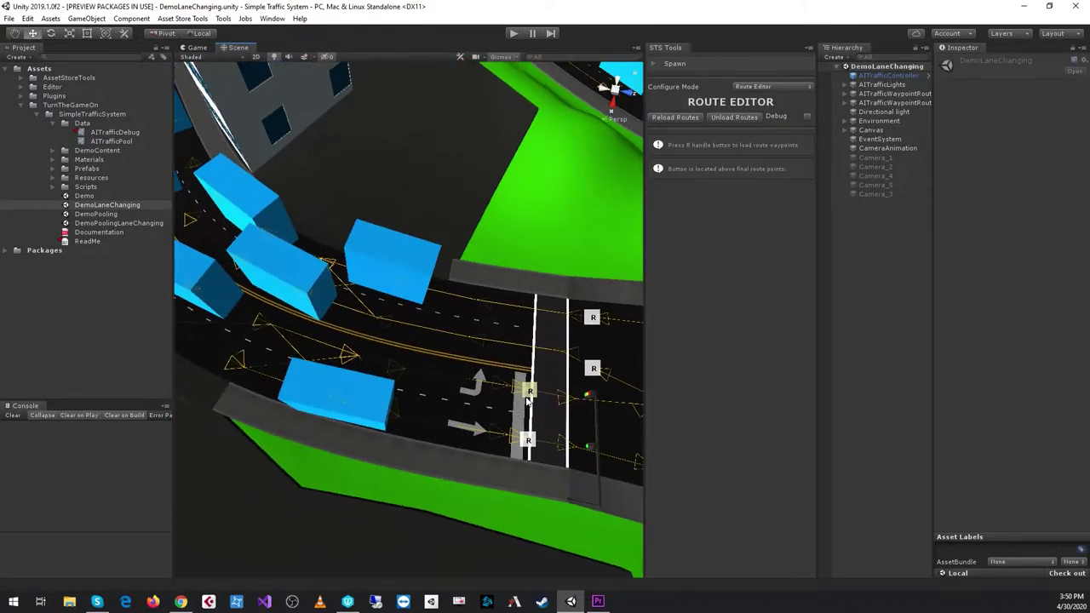
left_click(528, 392)
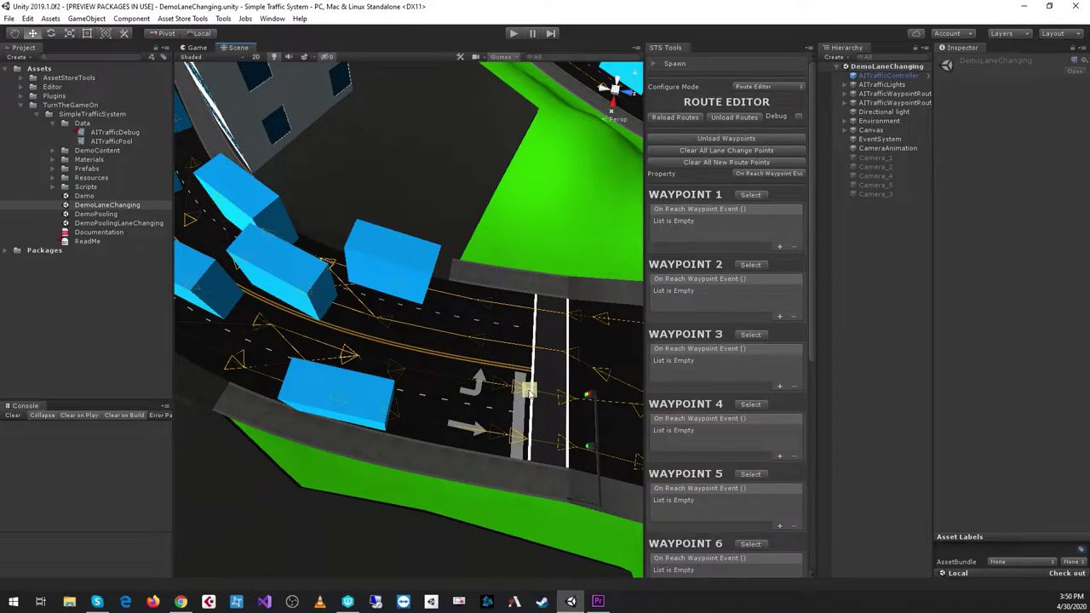
scroll(741, 285, "down", 5)
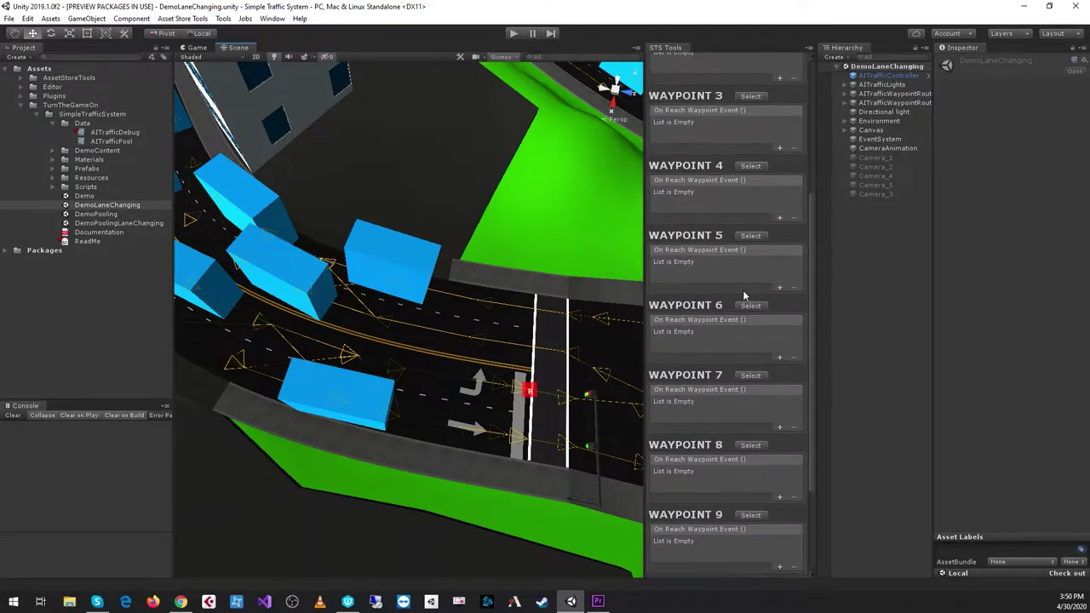
scroll(713, 313, "up", 6)
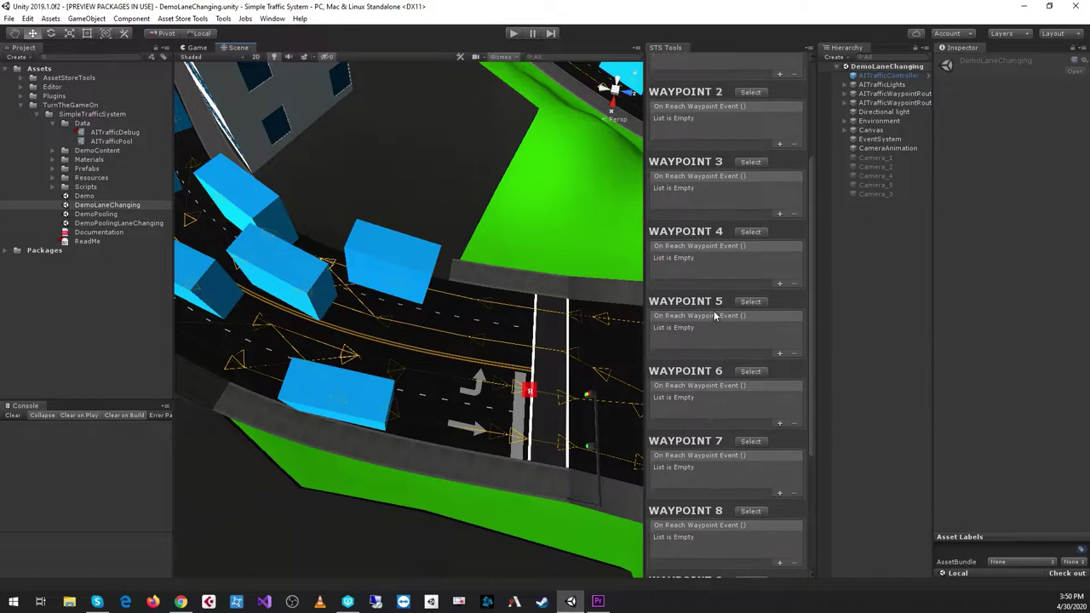
left_click(760, 175)
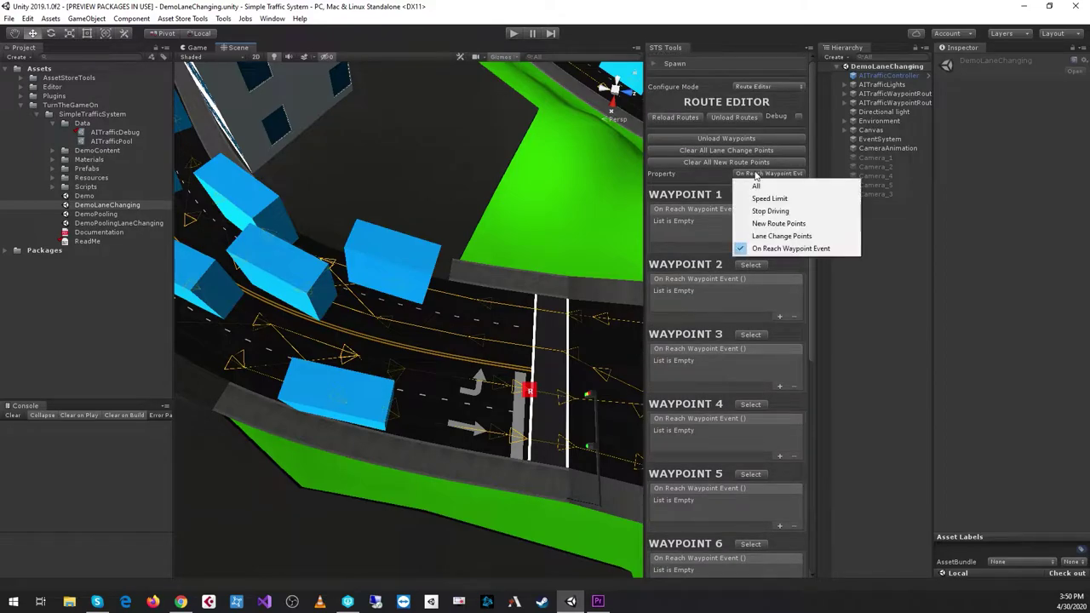
left_click(756, 187)
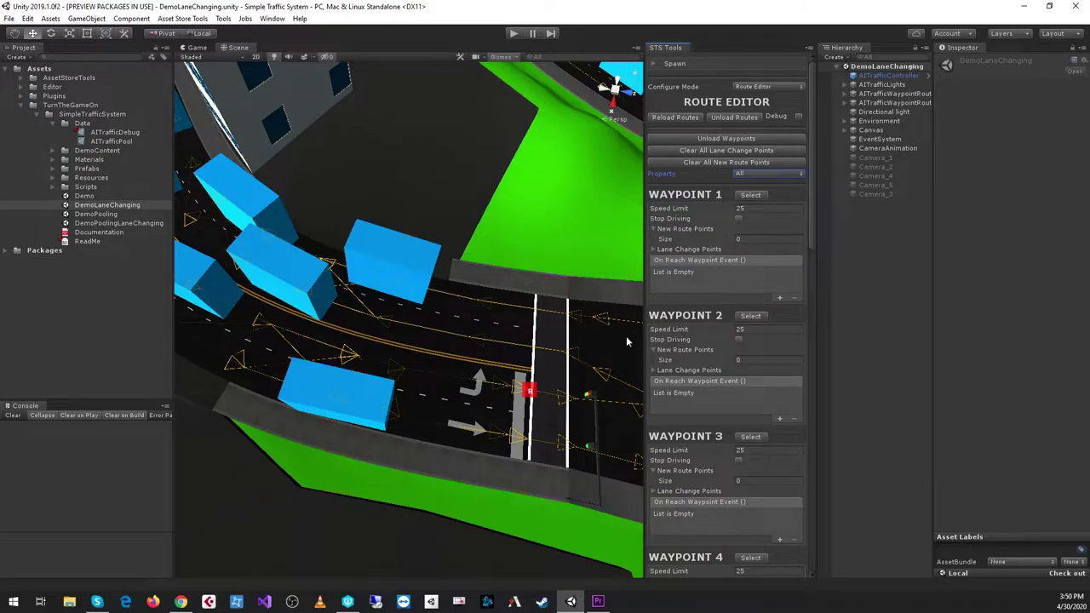
- Select waypoint 1 from the loaded route's waypoint list and view its surroundings in the scene
left_click_drag(626, 336, 469, 397, "alt")
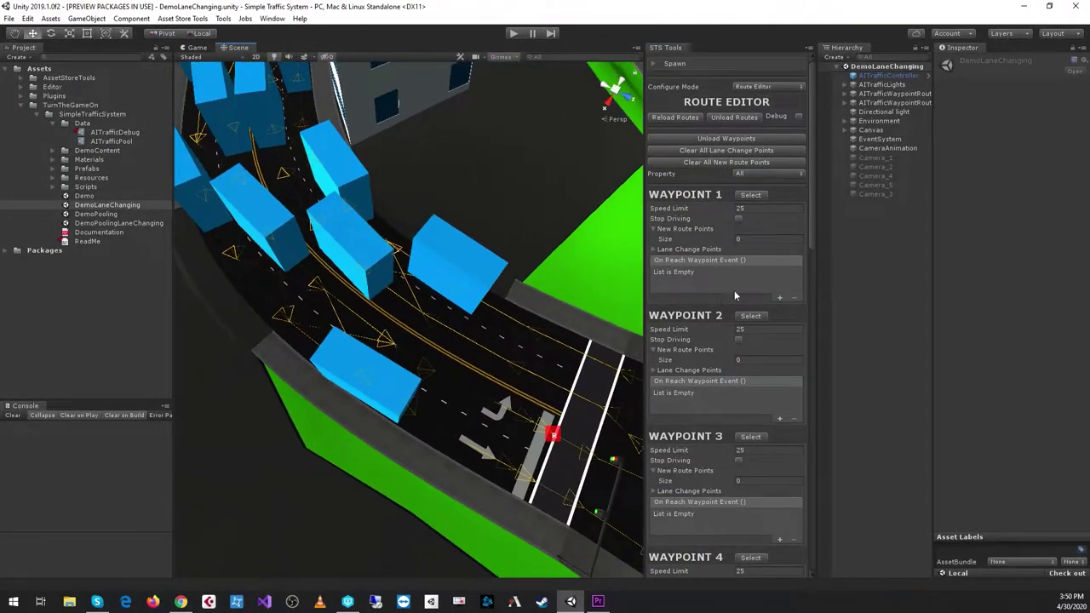
left_click(750, 195)
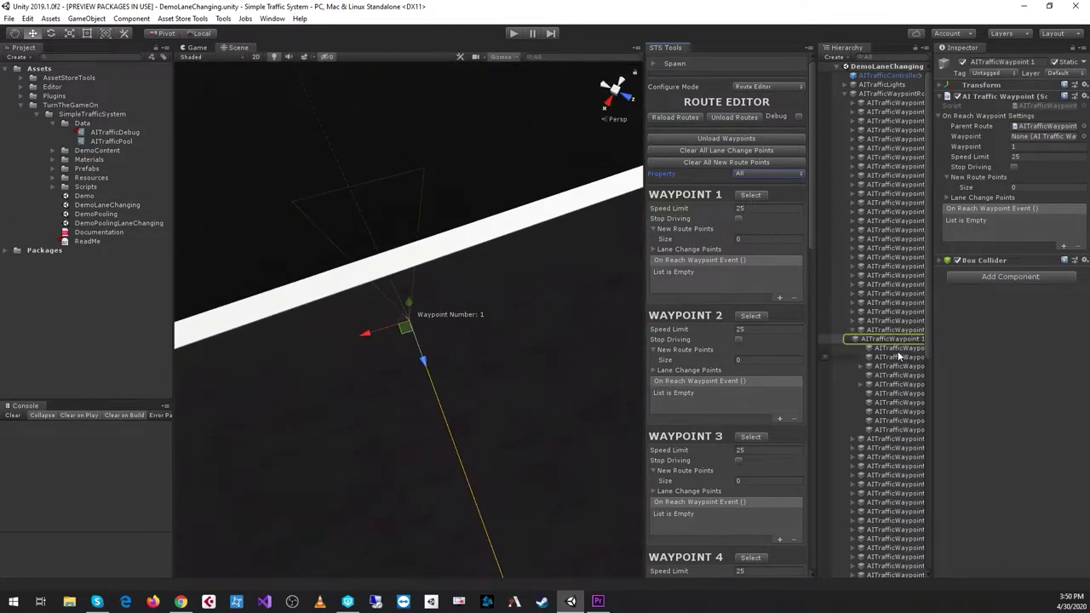
scroll(430, 423, "down", 10)
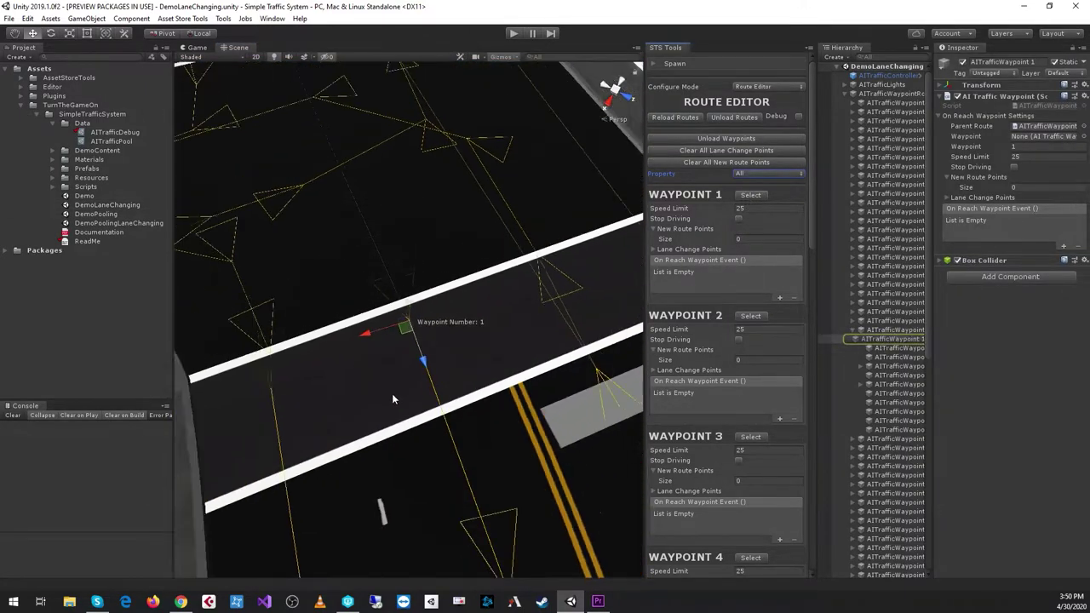
left_click_drag(336, 397, 463, 315, "alt")
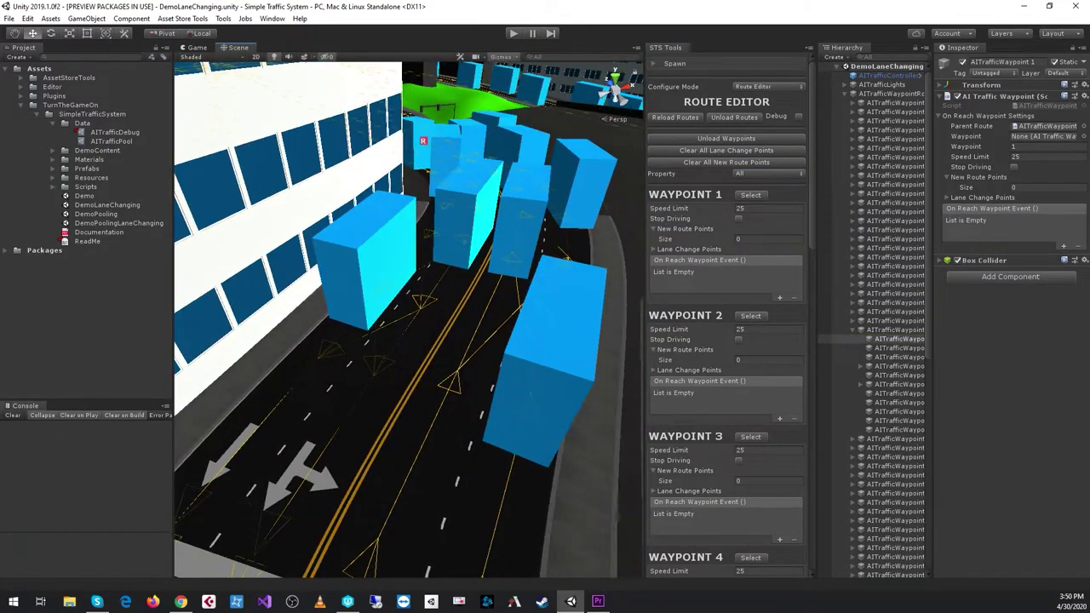
- Examine waypoint 1's component settings, including waypoint number, stop driving, new route points and lane change points, and compare them with the route editor
left_click(946, 177)
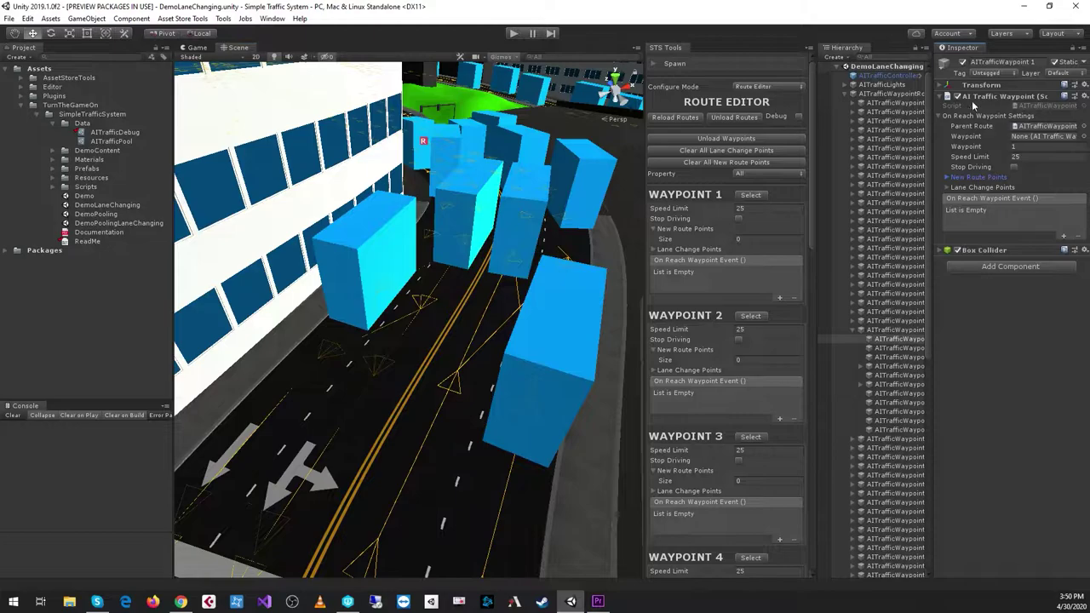
left_click(1018, 147)
key("Tab")
left_click(979, 167)
left_click(975, 178)
left_click(973, 178)
left_click(972, 188)
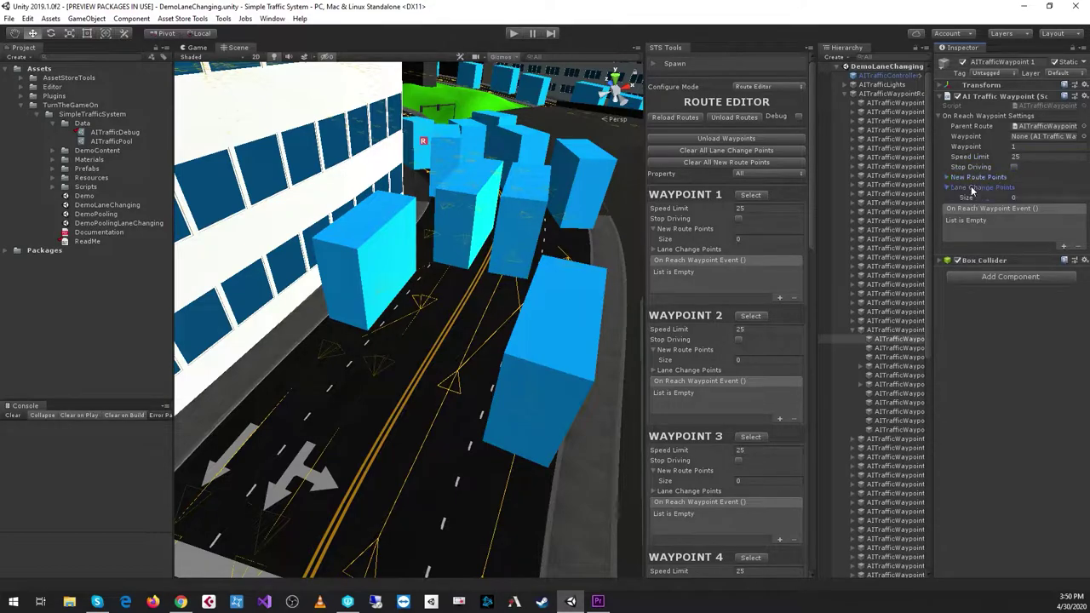
left_click(972, 188)
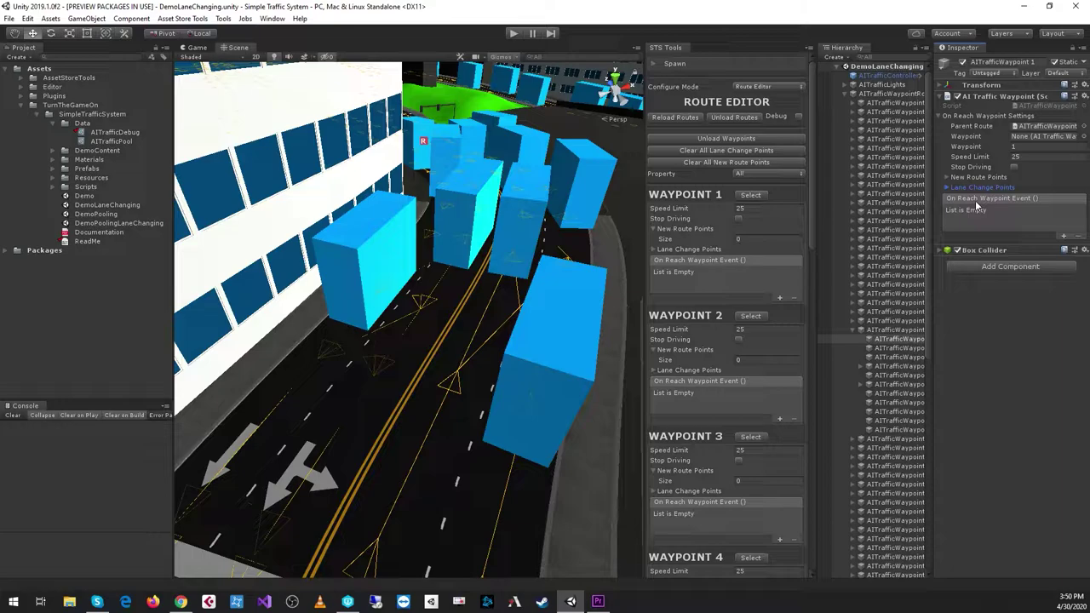
left_click(689, 228)
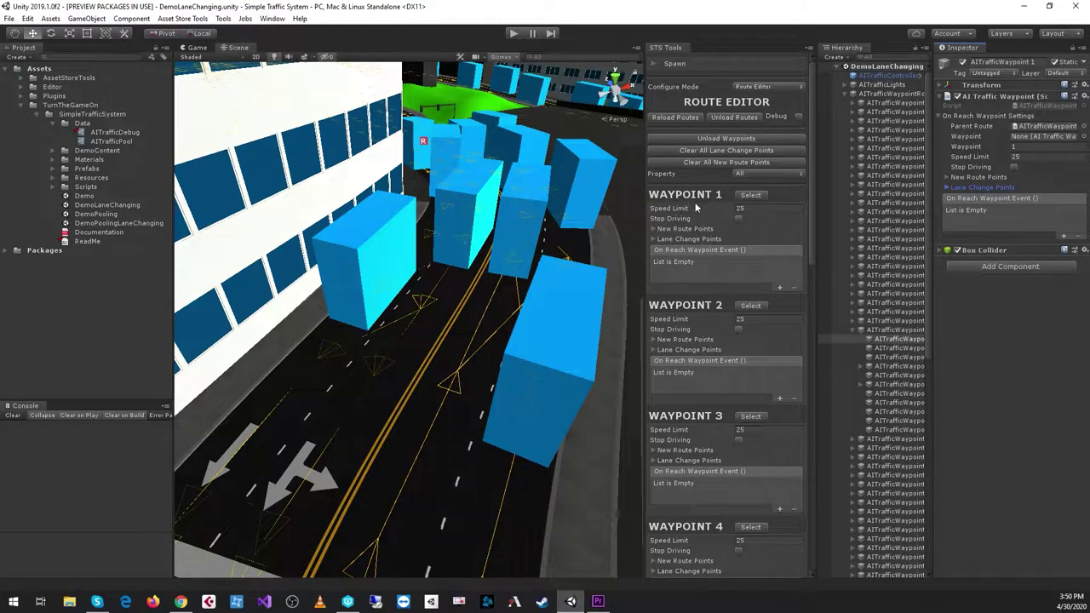
left_click(671, 202)
- Inspect waypoints 3 through 6 of the route one by one in the hierarchy, and return to waypoint 1
left_click(894, 358)
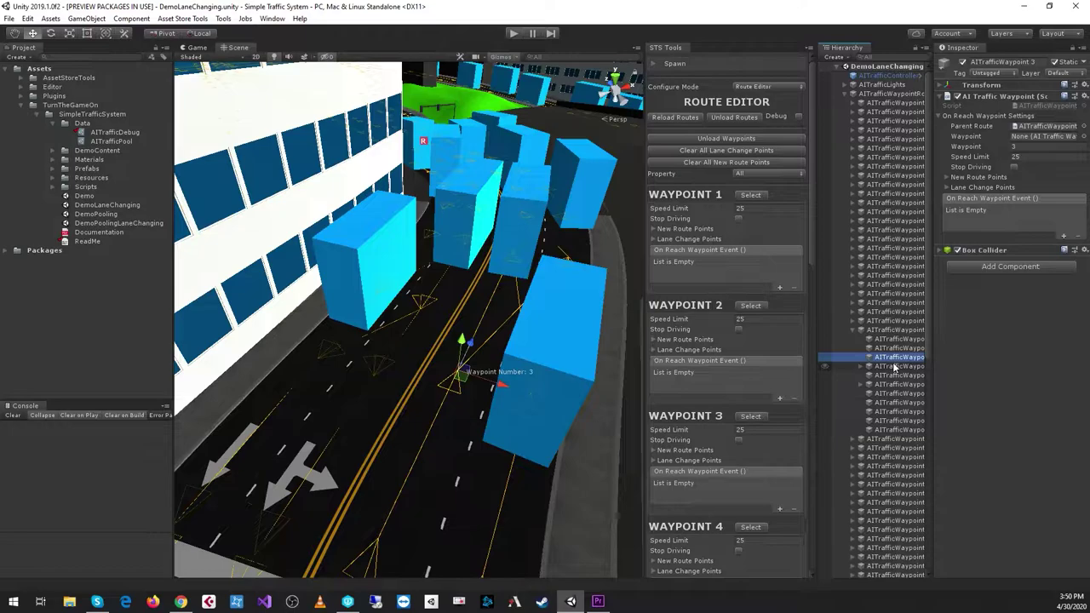
left_click(894, 366)
left_click(892, 377)
left_click(891, 385)
left_click(894, 339)
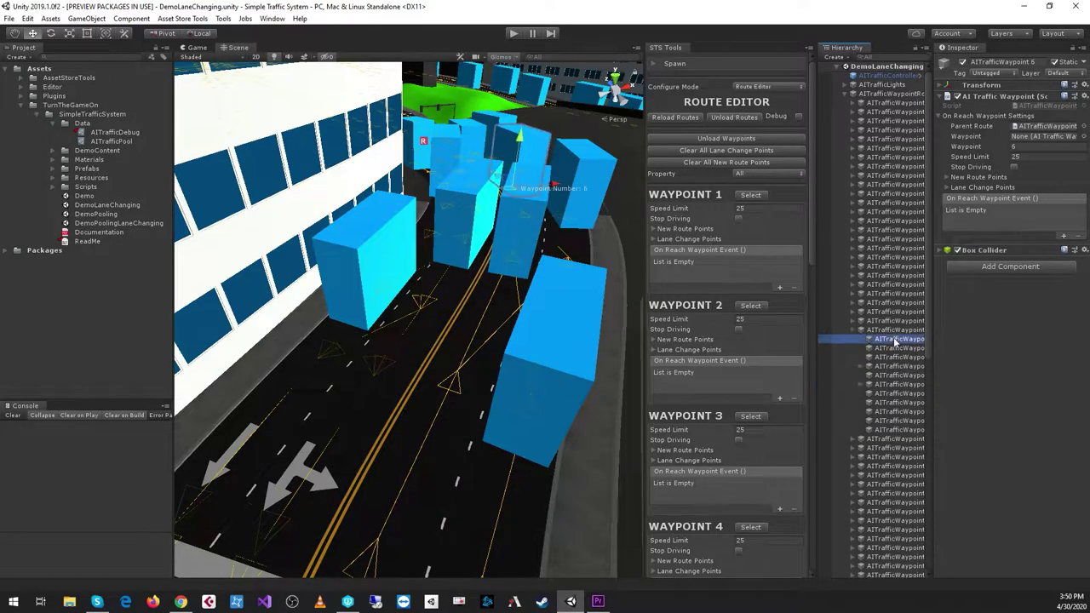
- Set waypoint 1's speed limit to 50 in the route editor and undo the change
left_click(758, 210)
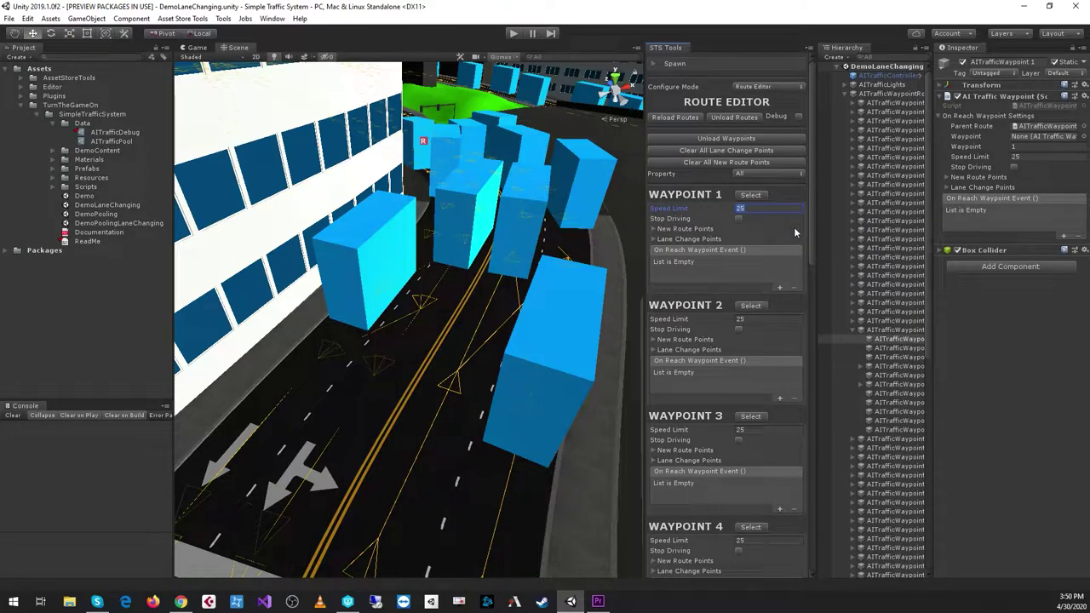
type("50")
key("ctrl+z")
- Add two entries to waypoint 1's On Reach Waypoint Event, collapse the route hierarchy and undo the added entries
left_click(779, 286)
left_click(778, 288)
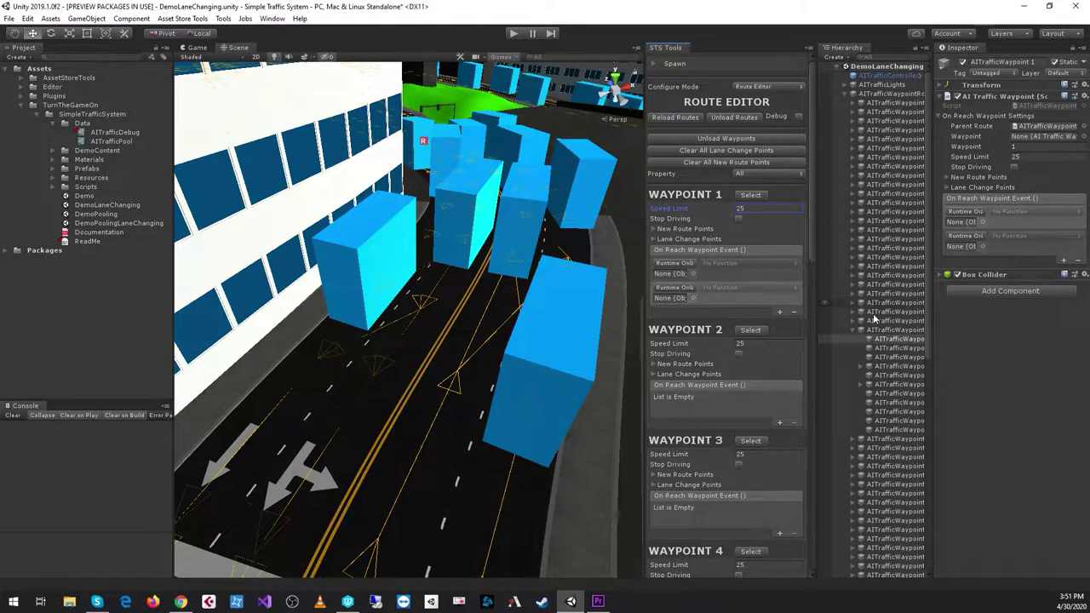
left_click(853, 94)
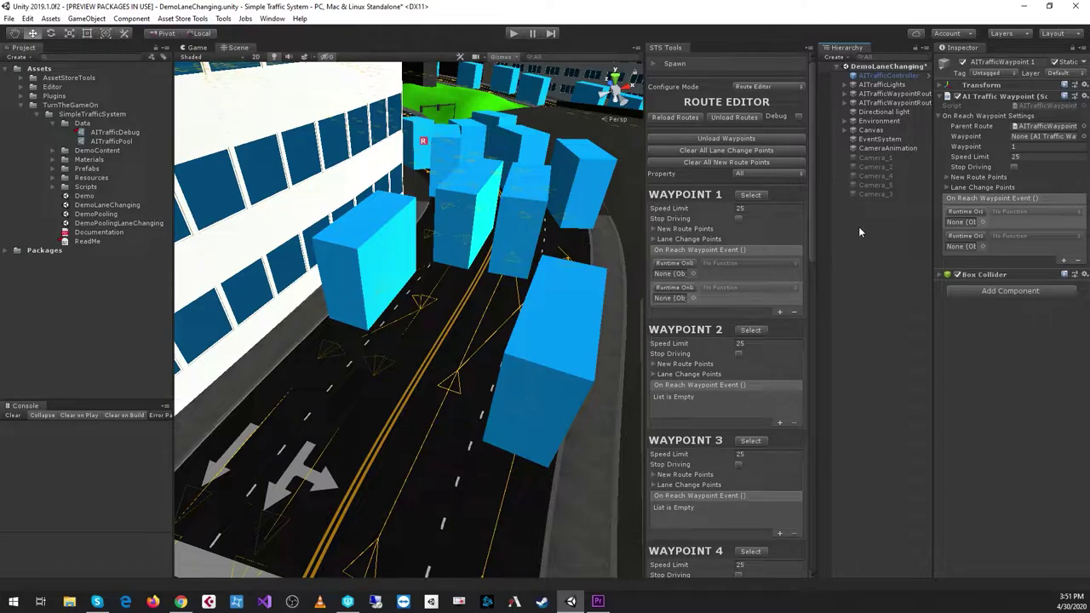
key("ctrl+z")
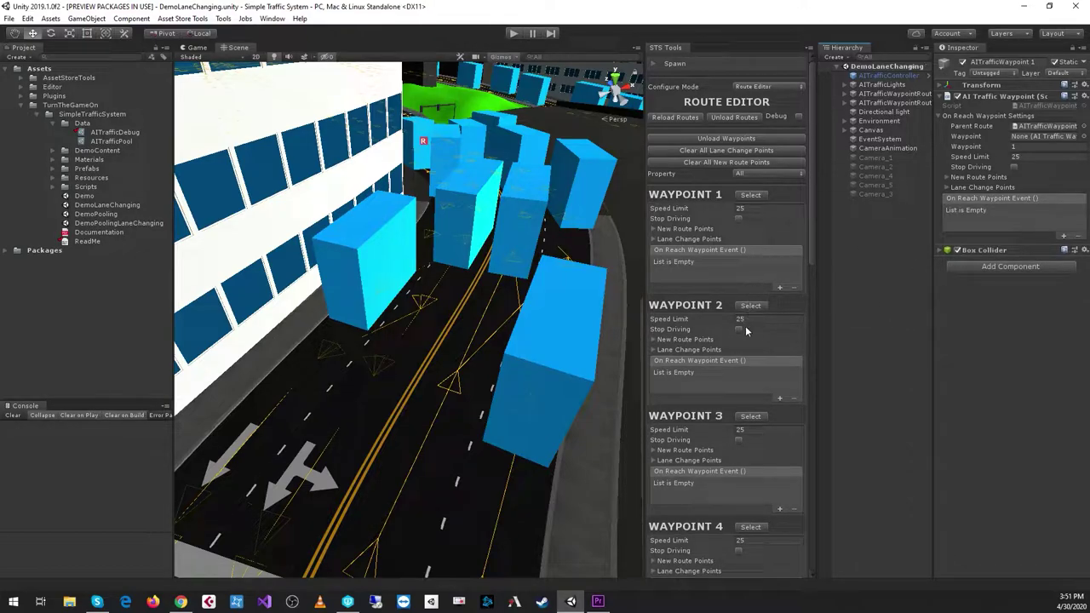
- Clear all lane change points of the loaded route, check the lanes in the scene and undo the clearing
left_click_drag(400, 273, 438, 389, "alt")
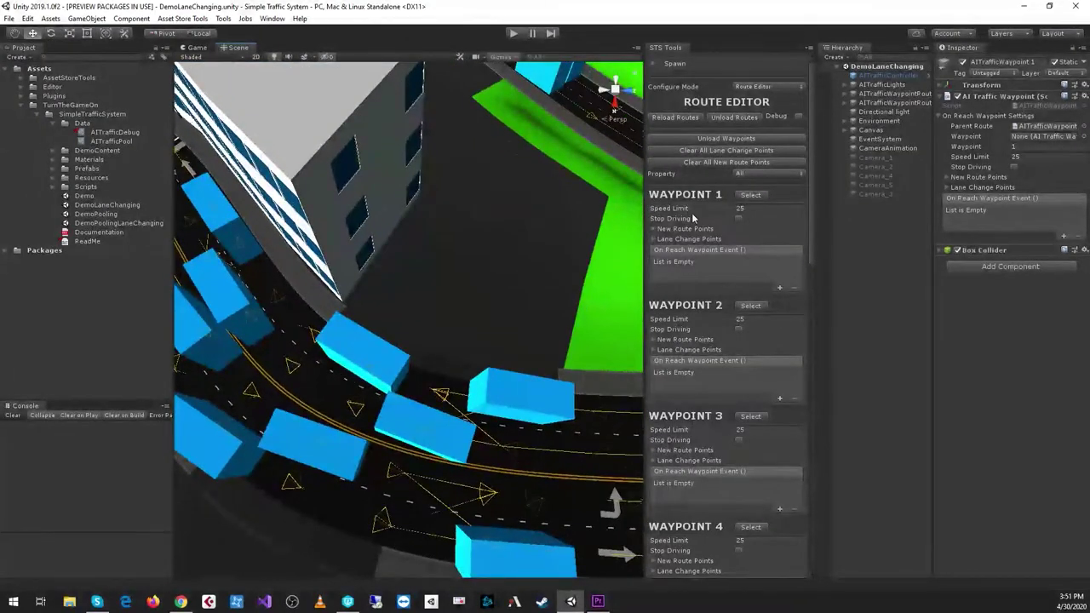
left_click(689, 151)
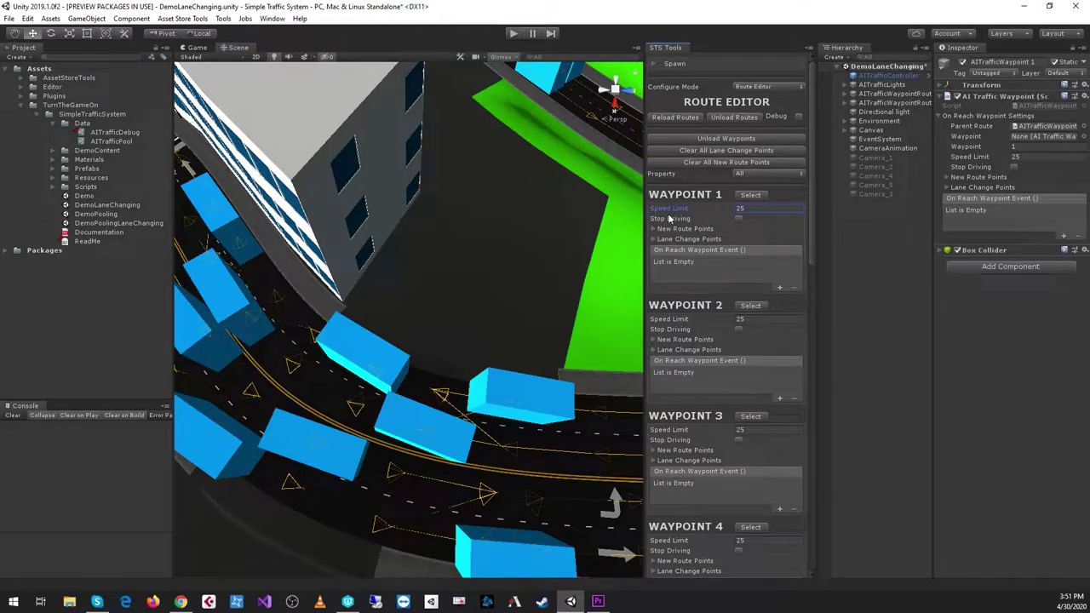
left_click_drag(400, 367, 441, 477, "alt")
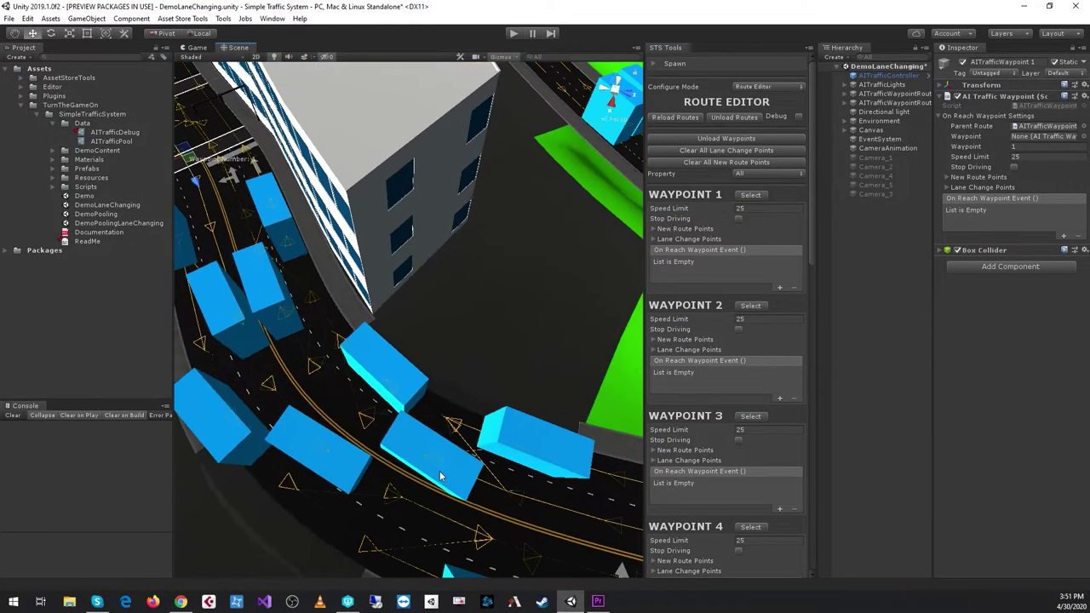
key("ctrl+s")
- Expand the waypoints' lane change point lists and limit the displayed property to Lane Change Points
left_click(687, 239)
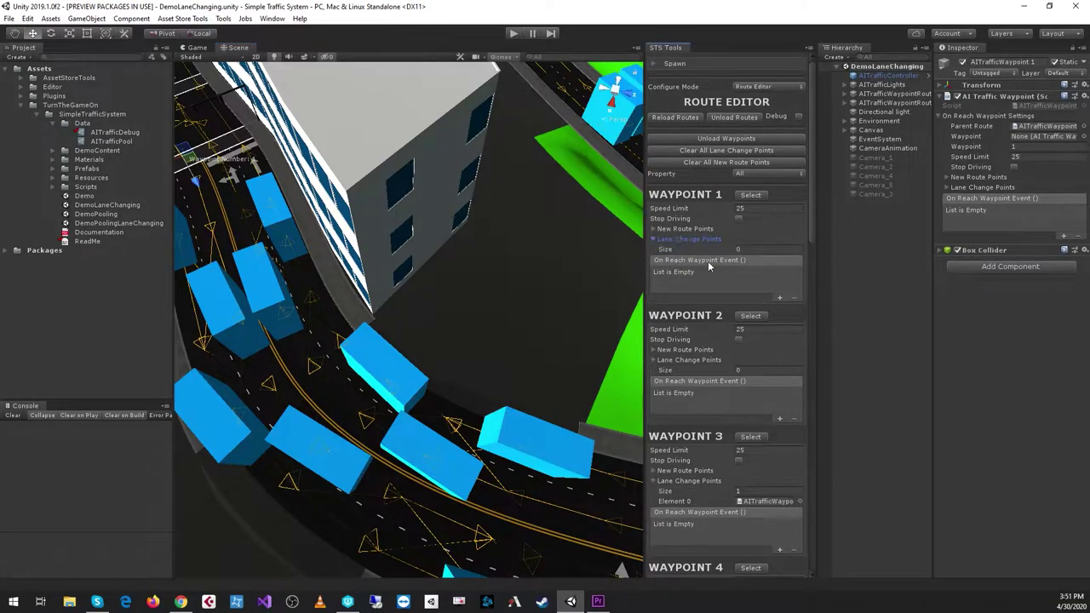
scroll(740, 426, "down", 6)
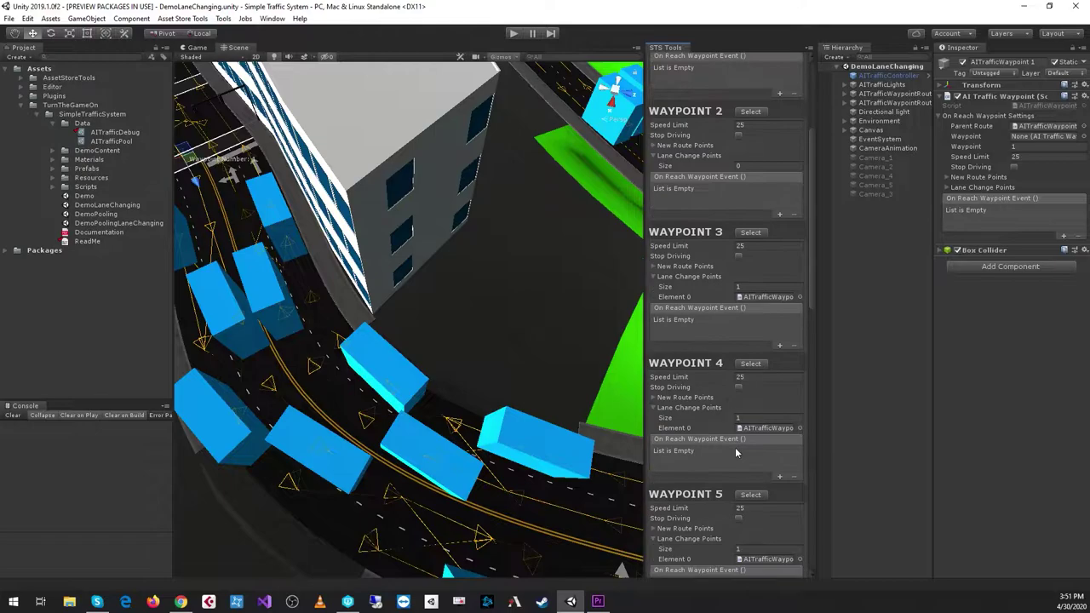
scroll(728, 222, "up", 6)
left_click(764, 174)
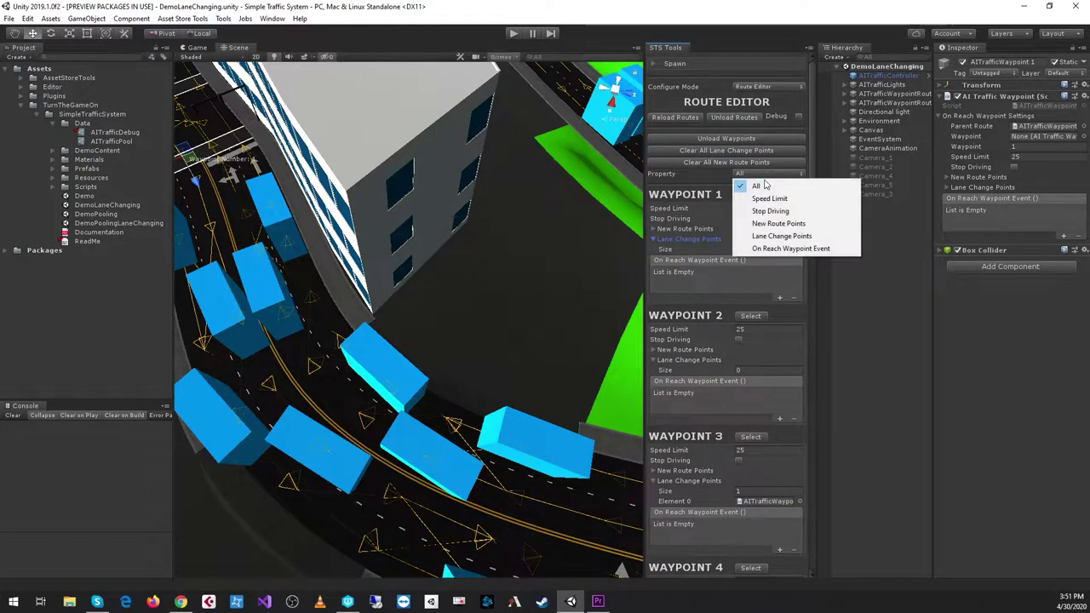
left_click(778, 236)
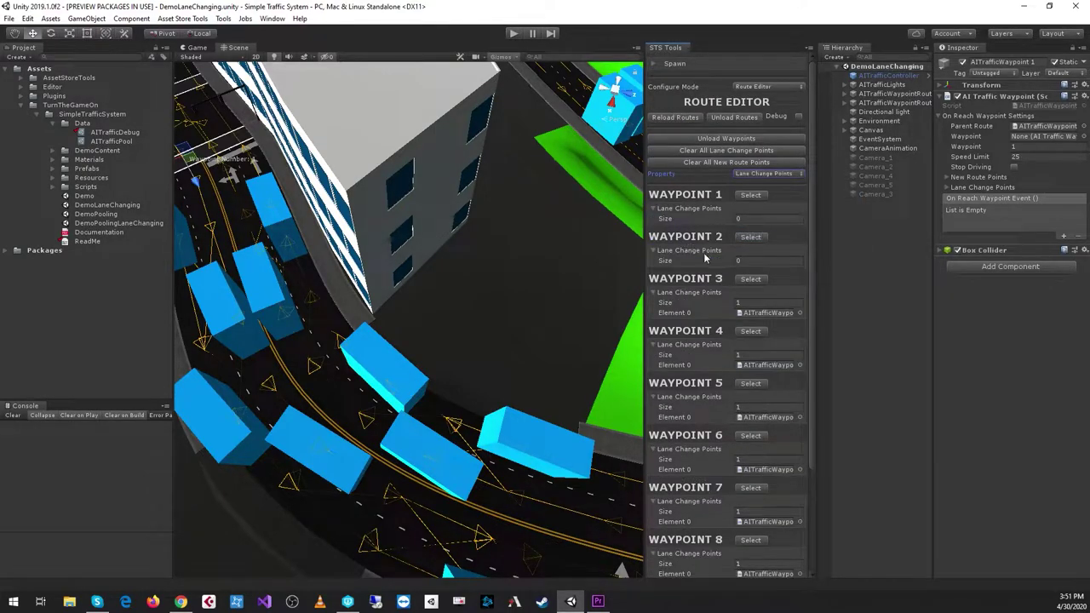
scroll(711, 324, "down", 4)
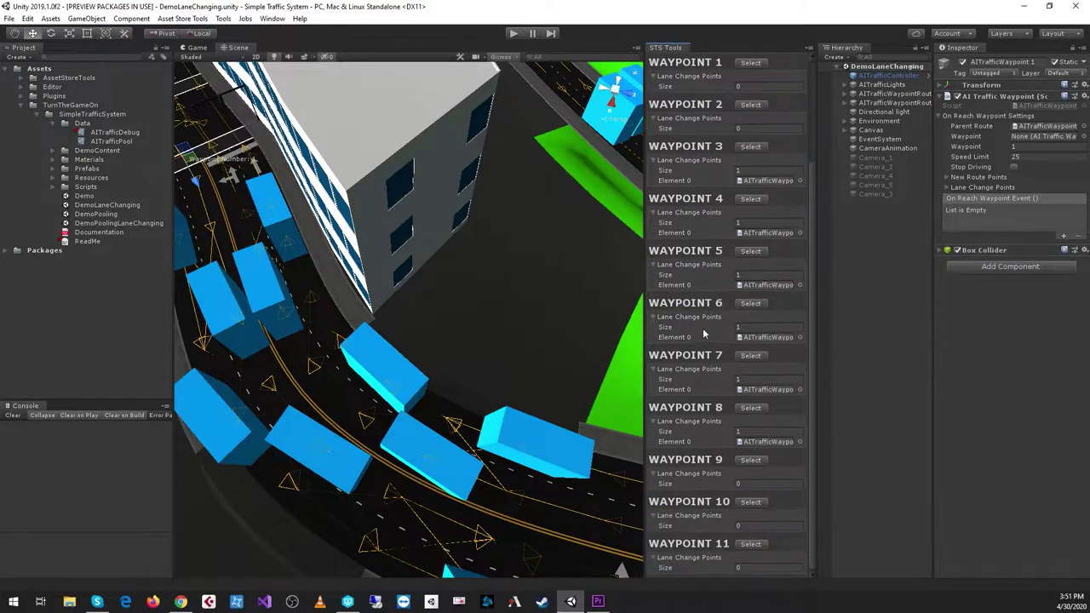
scroll(745, 499, "up", 4)
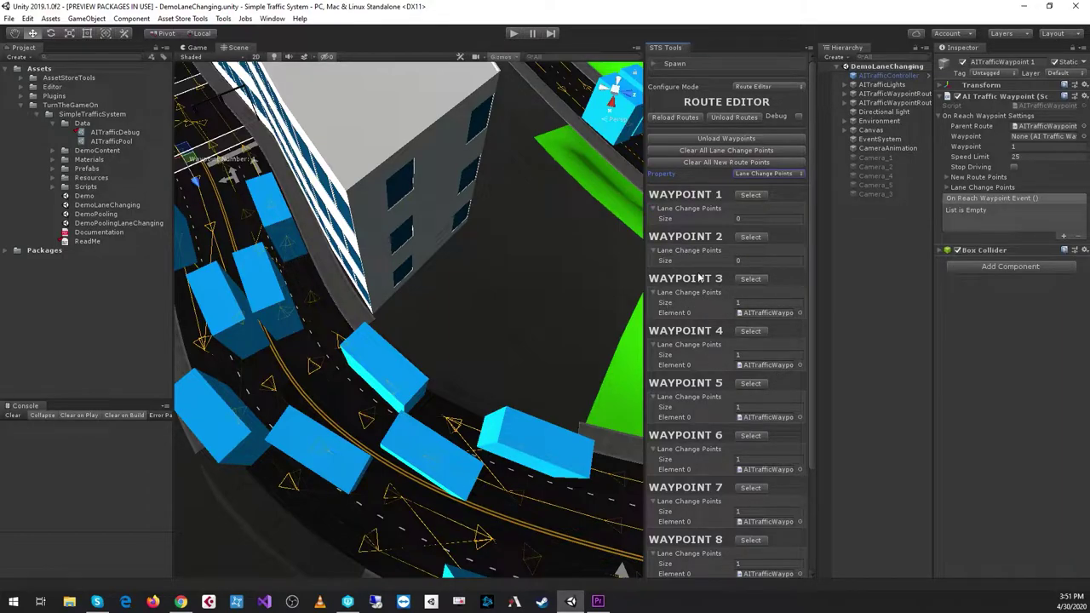
- Clear all lane change points again with only that property displayed, and undo the removal
left_click(715, 152)
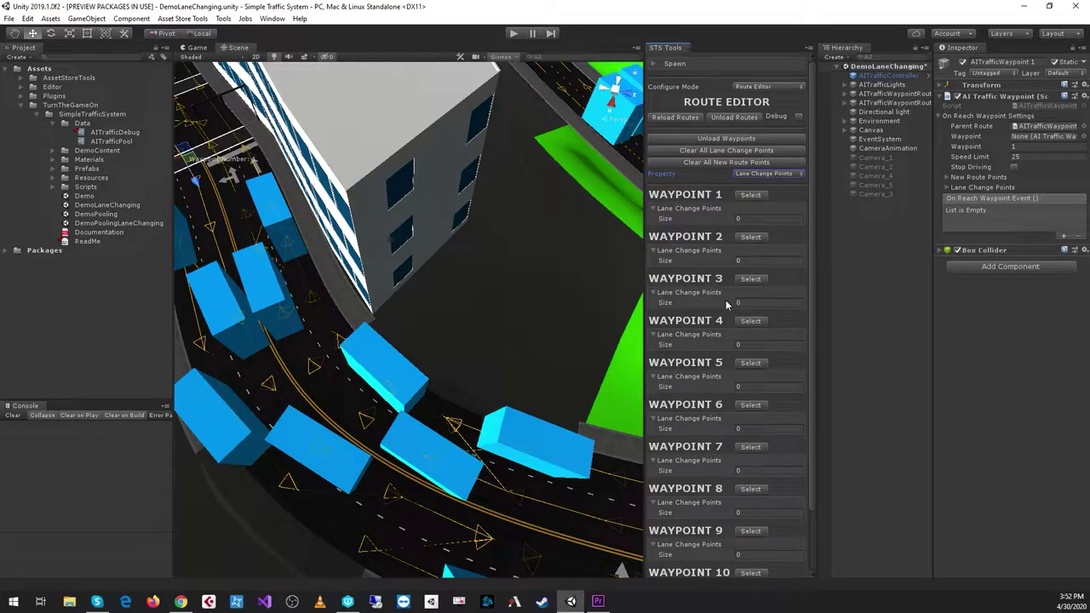
key("ctrl+z")
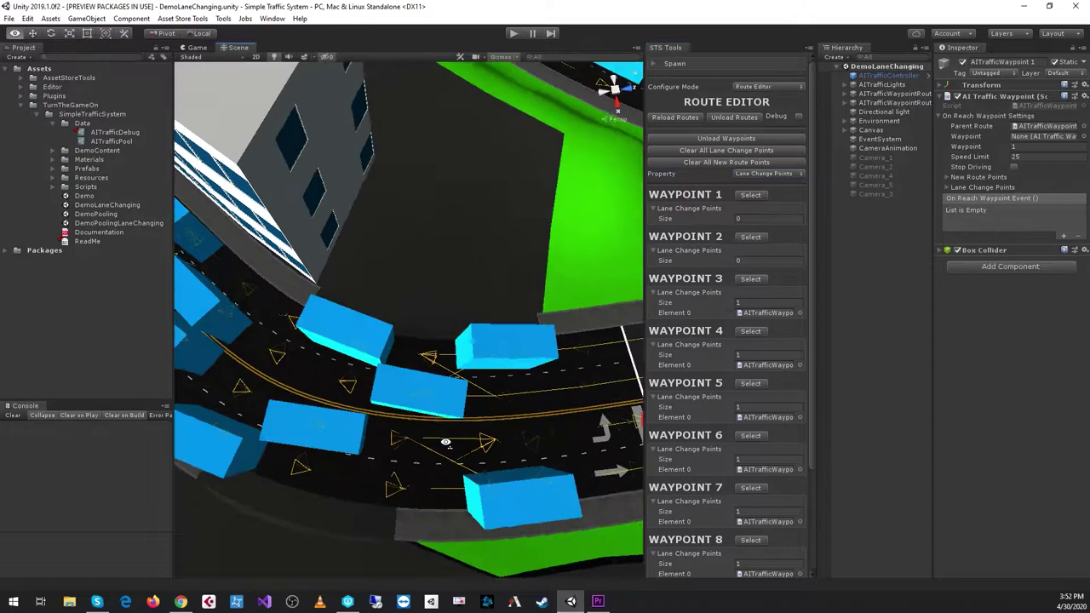
- Limit the displayed waypoint property to New Route Points and expand all waypoints' lists to review their entries
right_click_drag(407, 396, 518, 252)
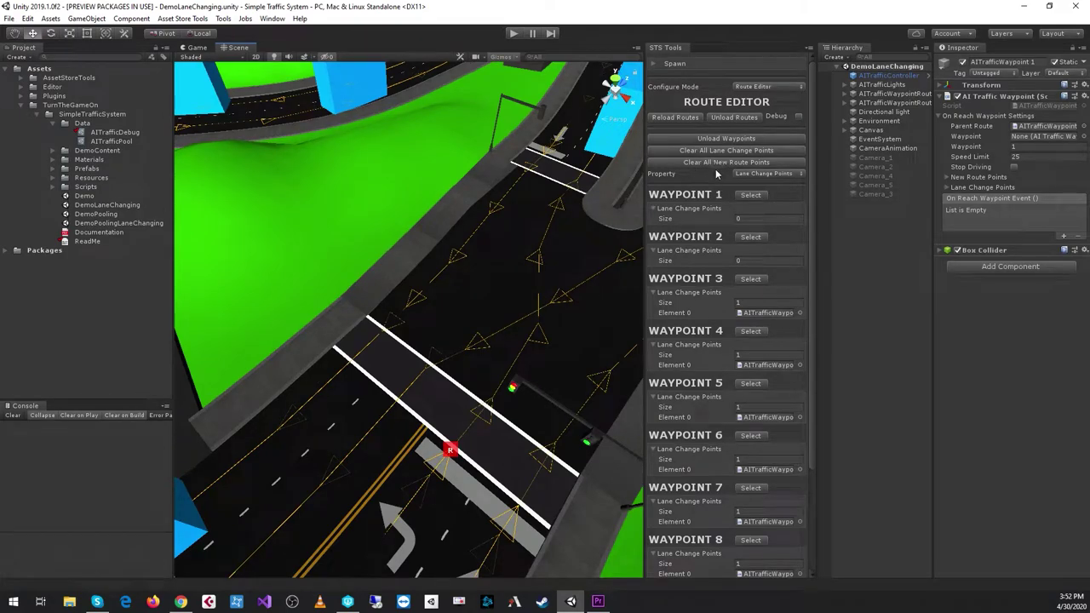
scroll(717, 298, "down", 2)
scroll(717, 419, "up", 2)
left_click(762, 173)
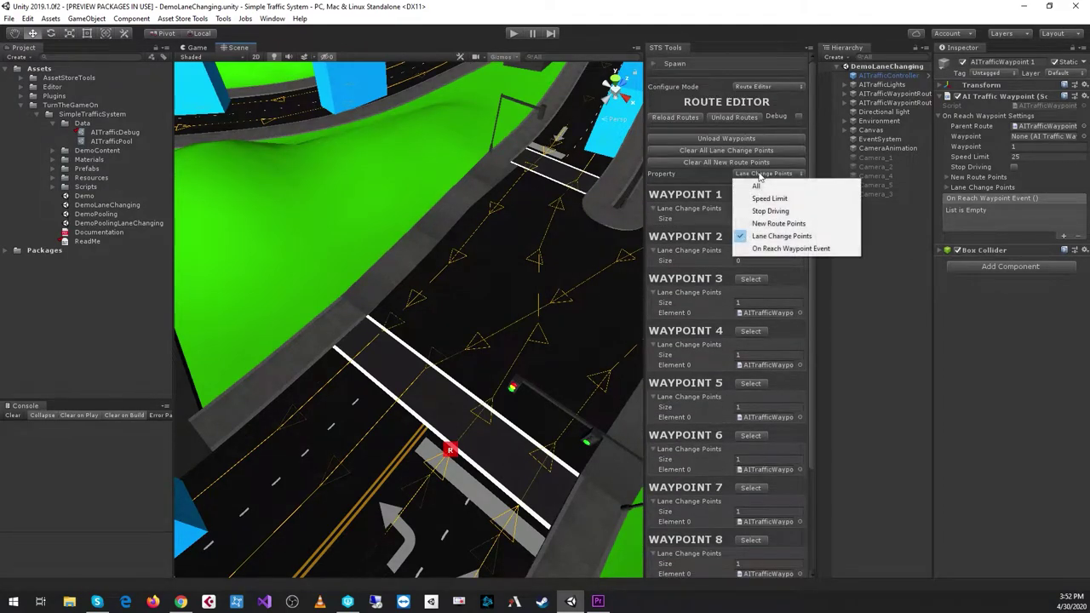
left_click(765, 224)
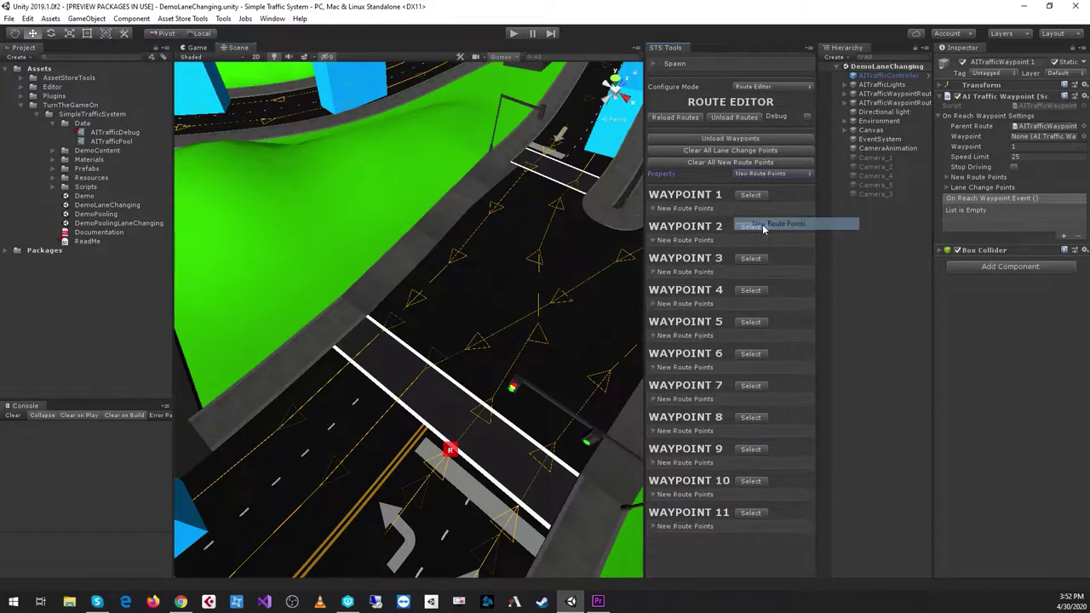
left_click(685, 526)
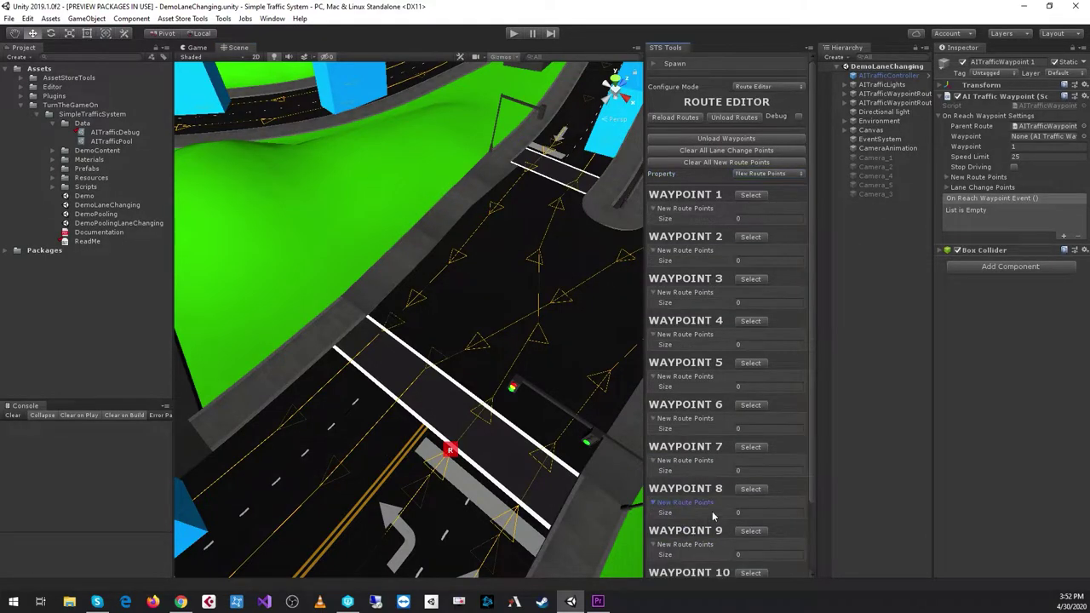
scroll(722, 498, "down", 2)
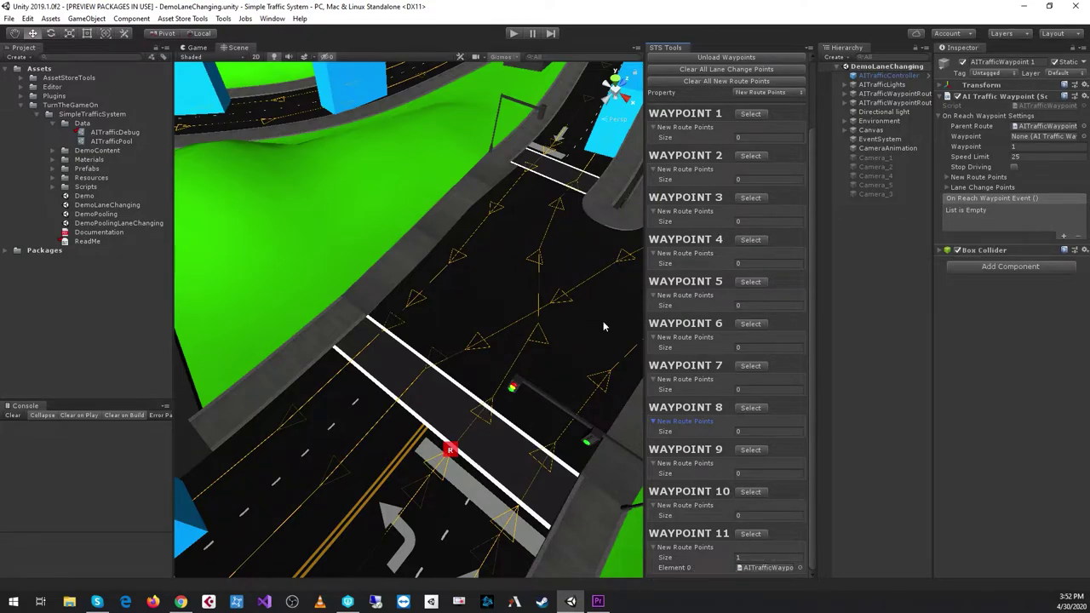
scroll(681, 285, "up", 3)
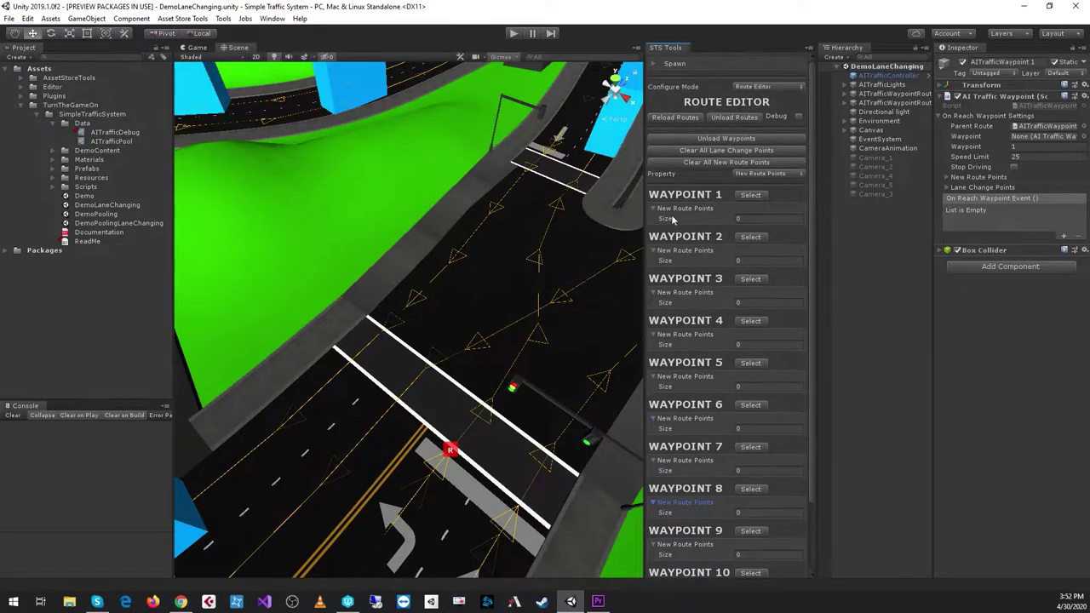
- Clear all new route points of the loaded route, check the junction in the scene and undo the clearing
left_click(697, 162)
scroll(479, 435, "up", 5)
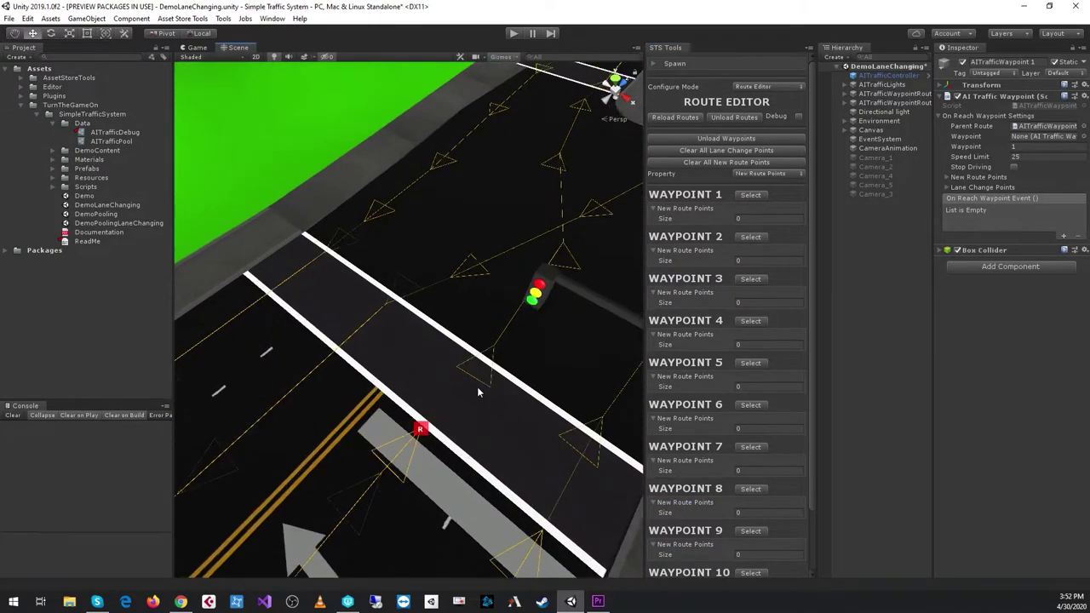
scroll(481, 391, "up", 2)
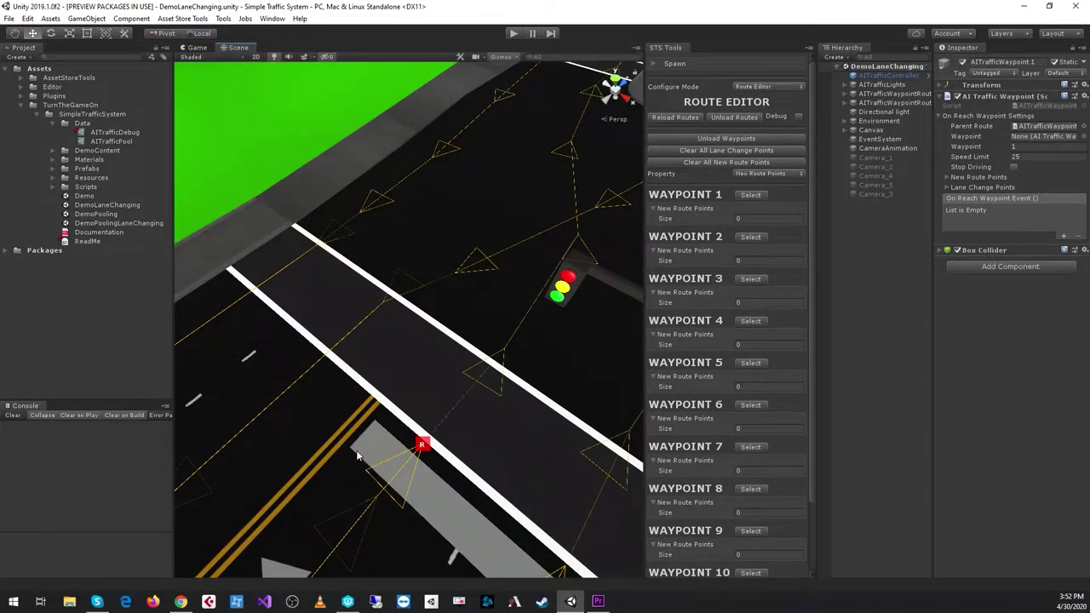
- Enter 0 as the size of waypoint 11's New Route Points list and set it back to 1
scroll(764, 342, "down", 3)
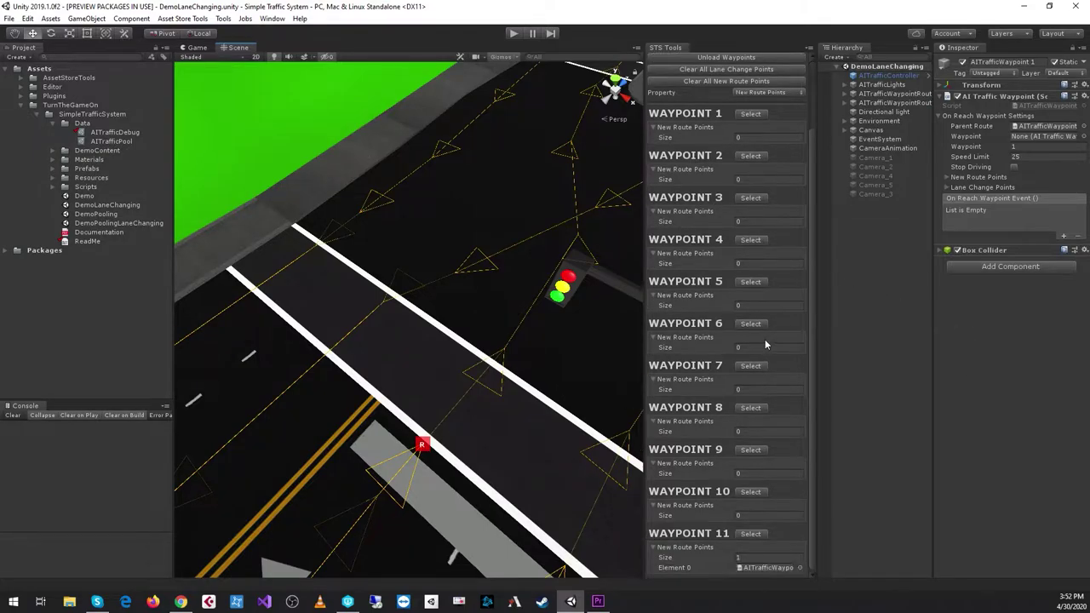
left_click(748, 558)
type("0")
type("1")
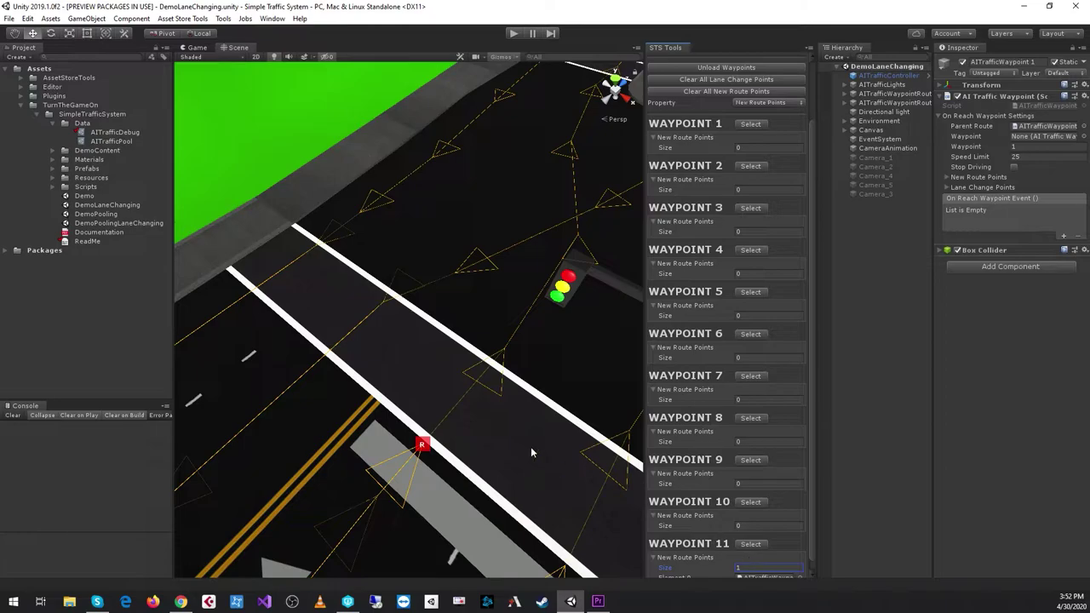
- Display all waypoint properties again and collapse the New Route Points and Lane Change Points lists
scroll(734, 305, "up", 3)
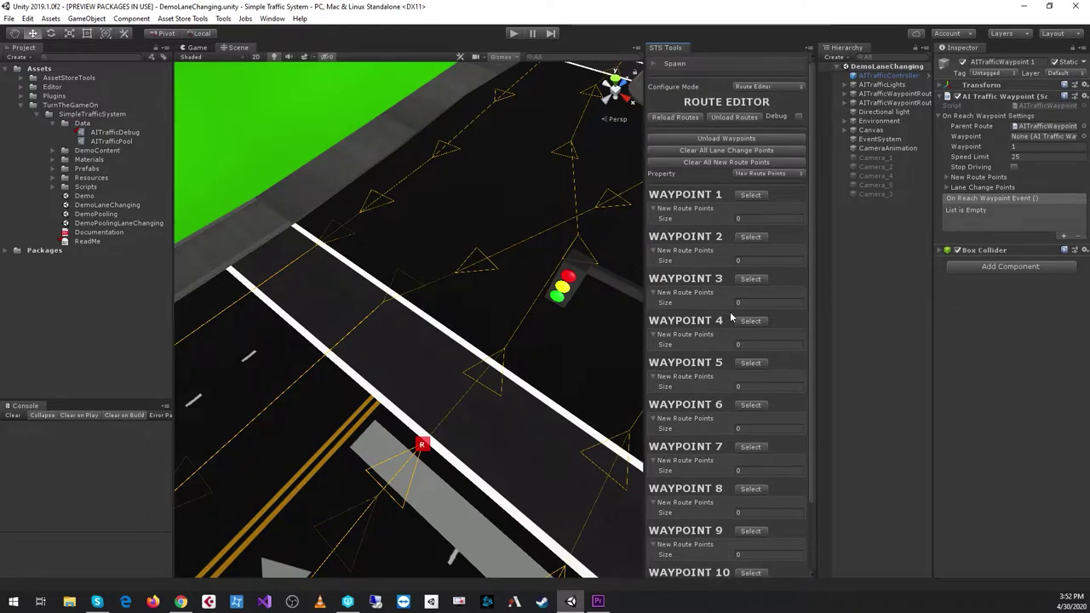
left_click(755, 177)
left_click(753, 187)
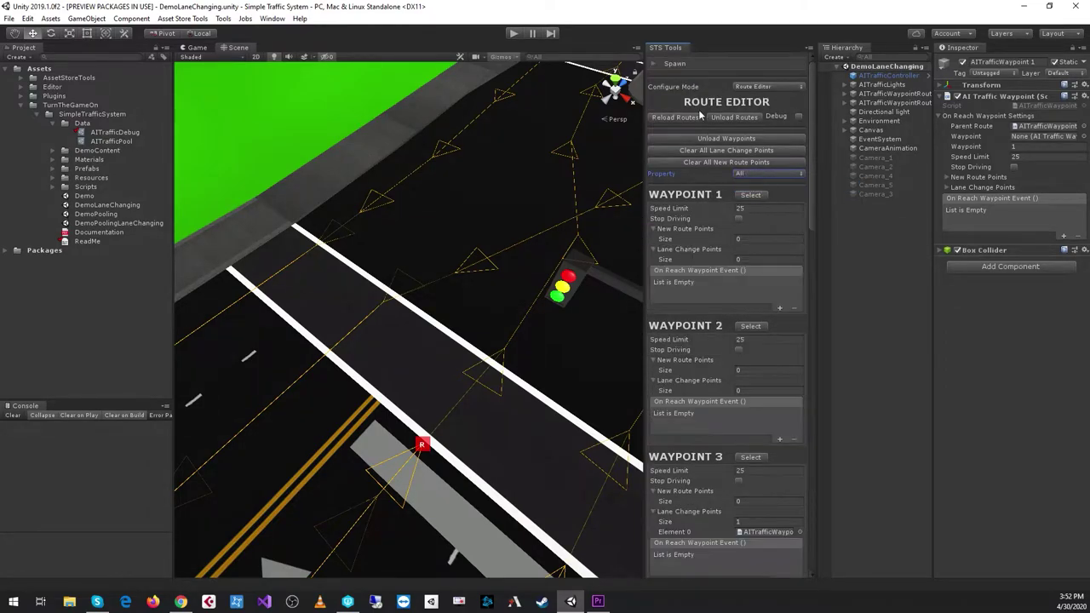
left_click(676, 231)
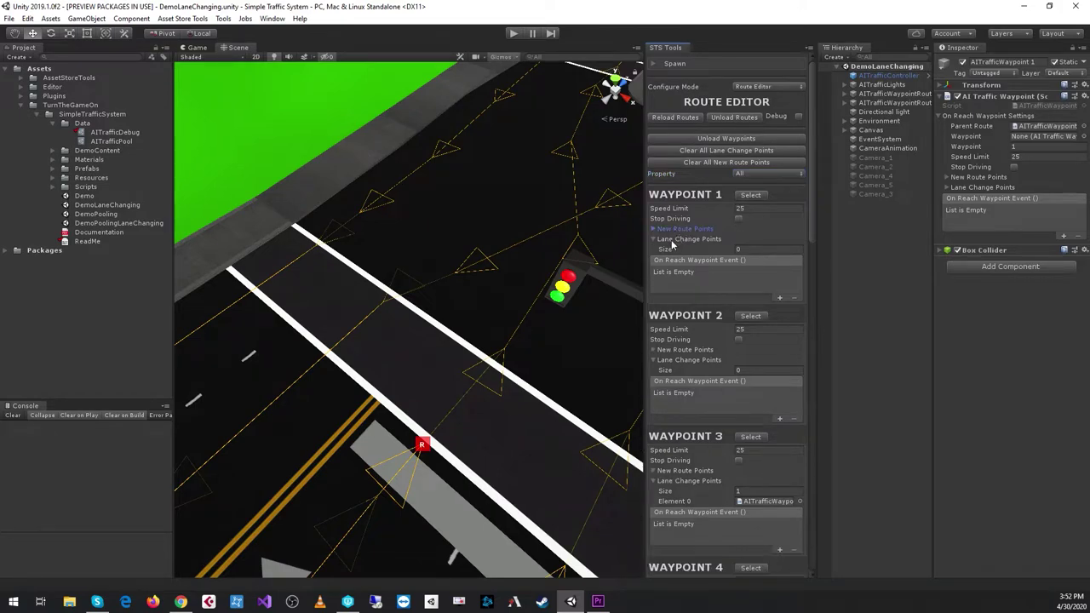
left_click(673, 241)
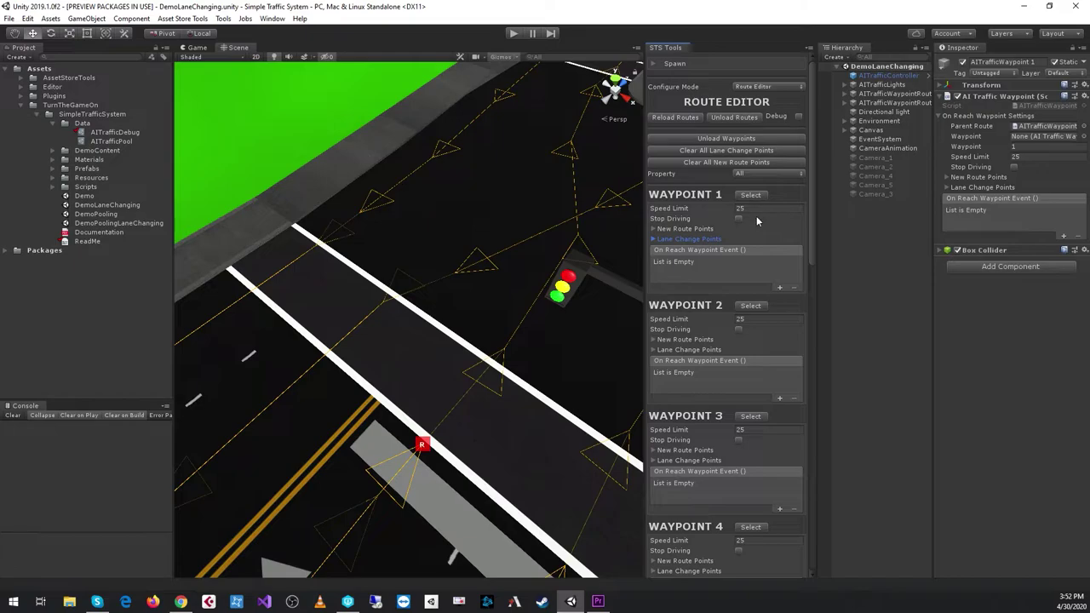
- Expand and re-collapse the New Route Points and Lane Change Points lists of the waypoints in the Route Editor
left_click(679, 230)
left_click(678, 230)
left_click(677, 239)
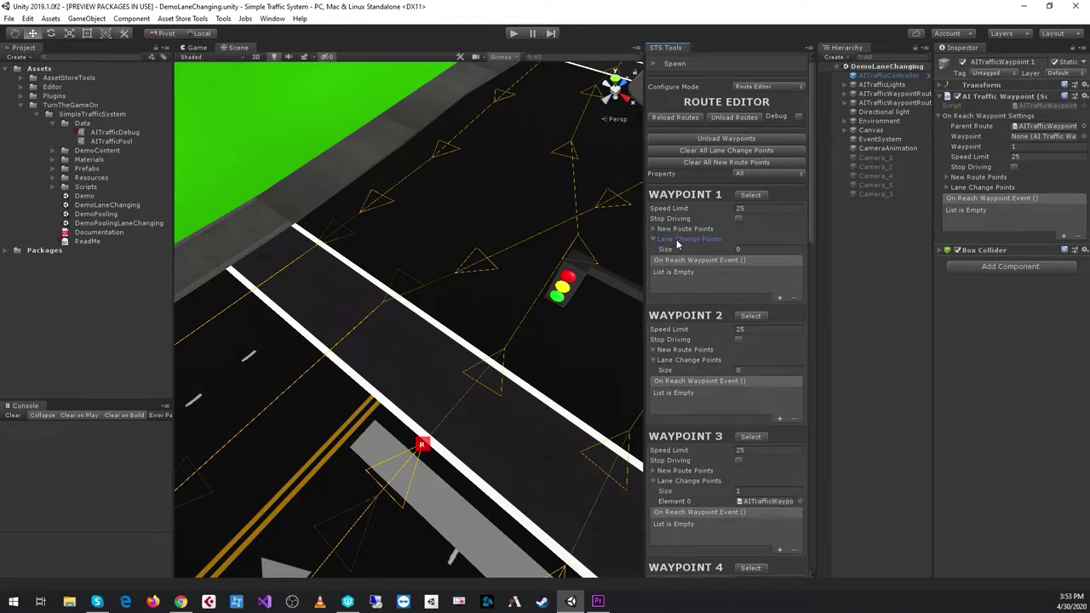
left_click(677, 239)
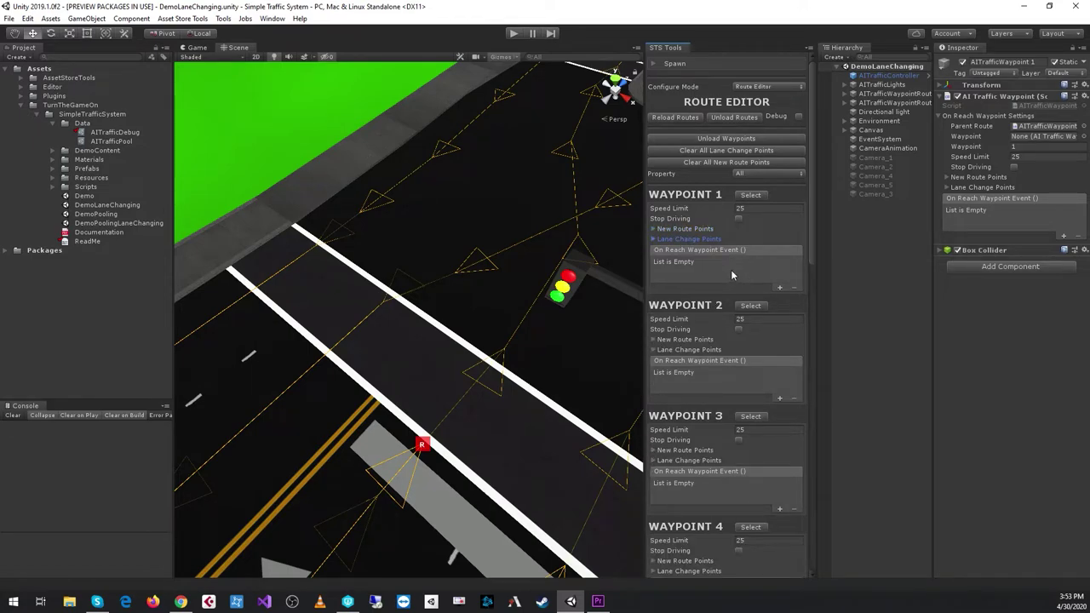
- Look into the selected waypoint's New Route Points and Lane Change Points in the Inspector, and collapse both lists again
left_click(970, 177)
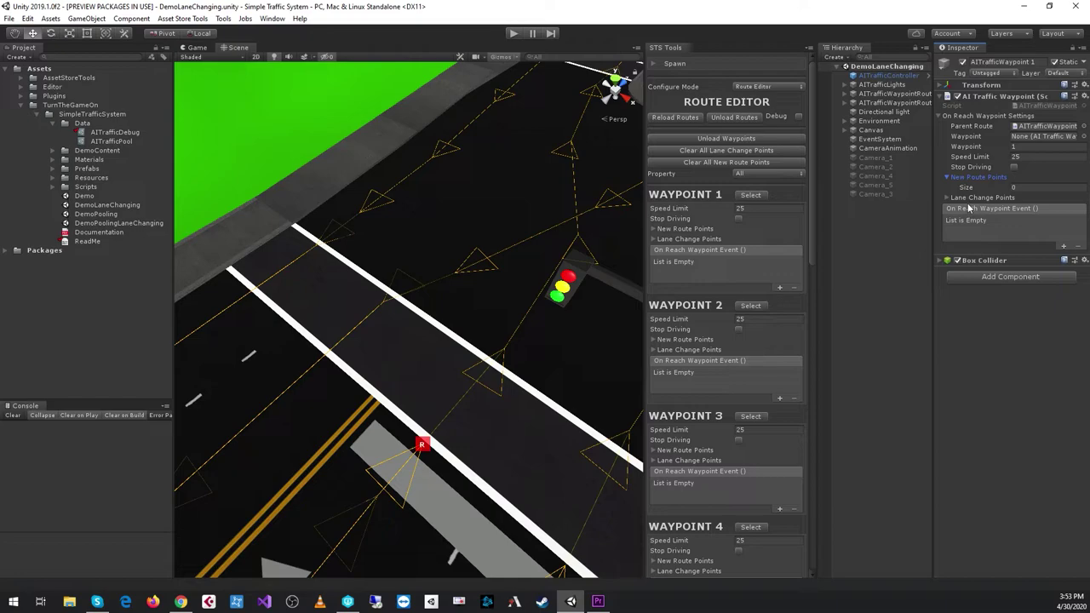
left_click(968, 198)
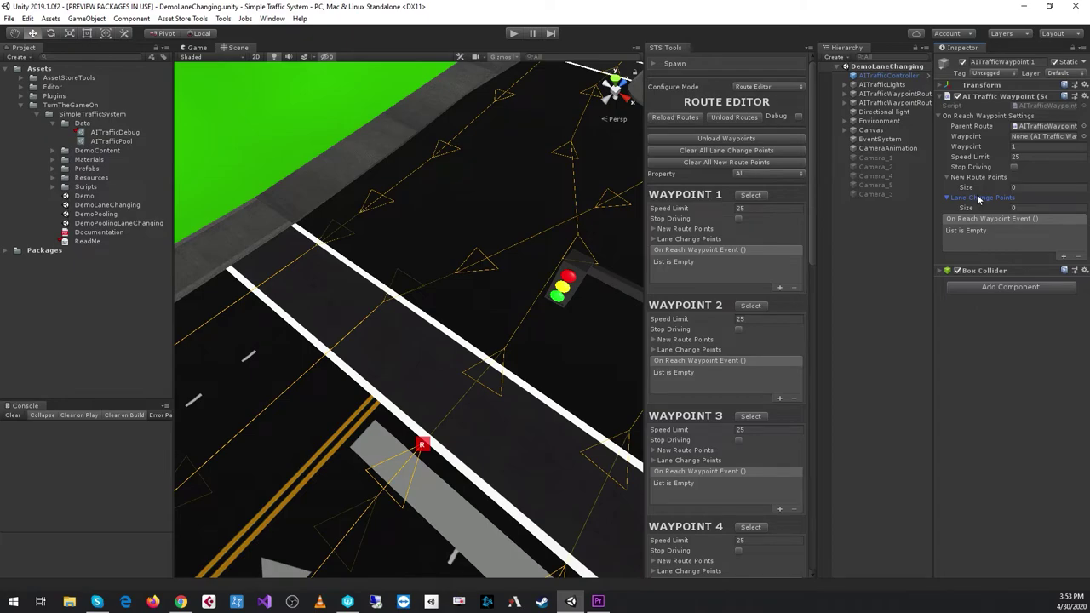
left_click(978, 197)
left_click(973, 177)
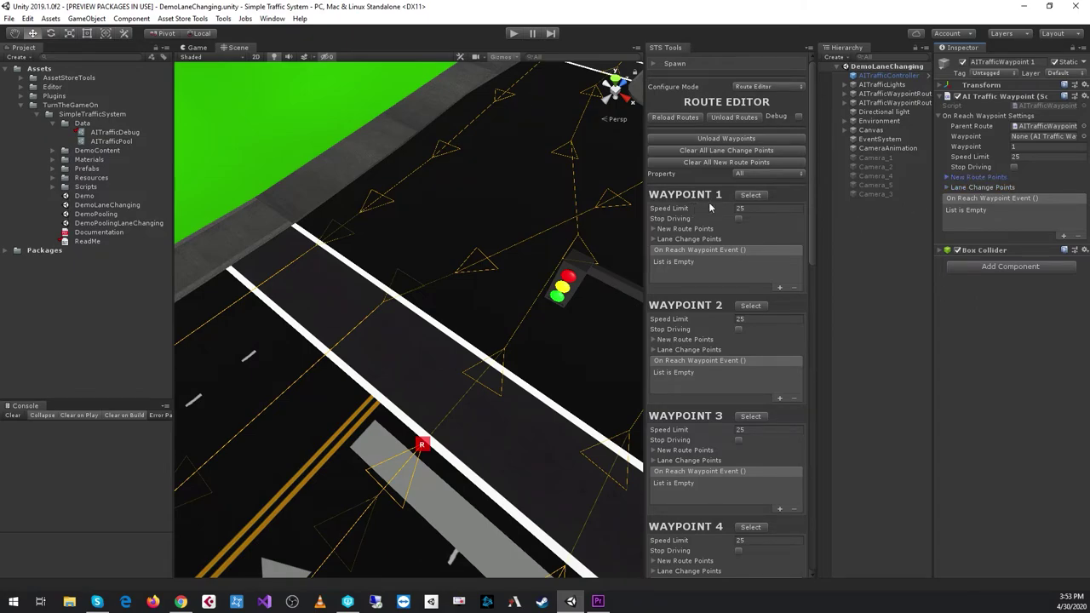
- Review the speed limits and other properties of the loaded waypoints in the Route Editor
left_click(745, 208)
scroll(734, 204, "down", 10)
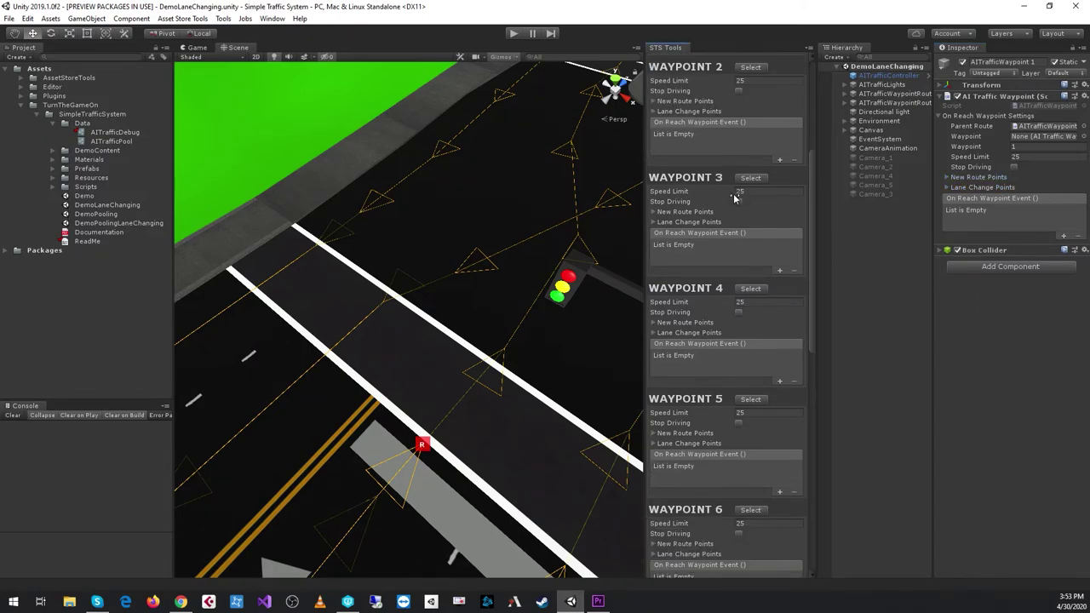